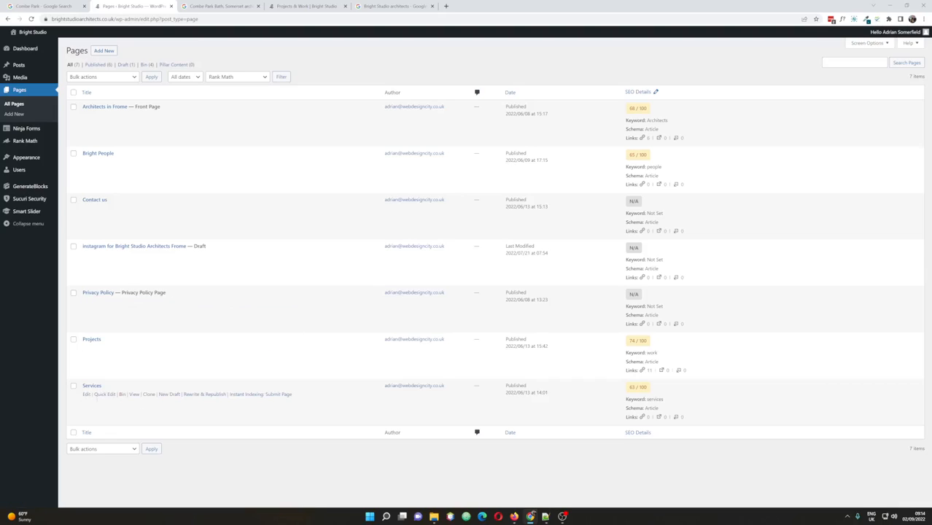
Step: Open the Services page for editing and go down to its Feasibility, Design and Construction columns
{"action": "left_click", "coordinate": [86, 395]}
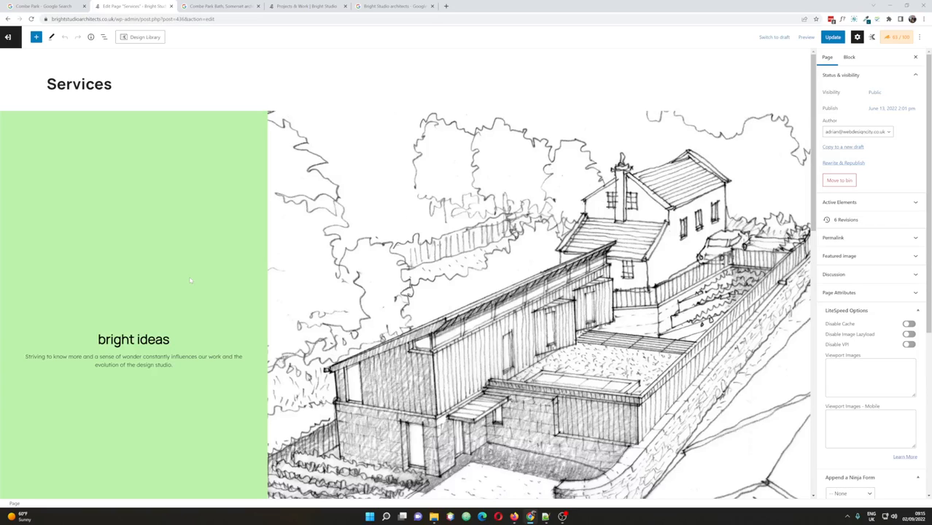
{"action": "scroll", "coordinate": [245, 267], "scroll_direction": "down", "scroll_amount": 8}
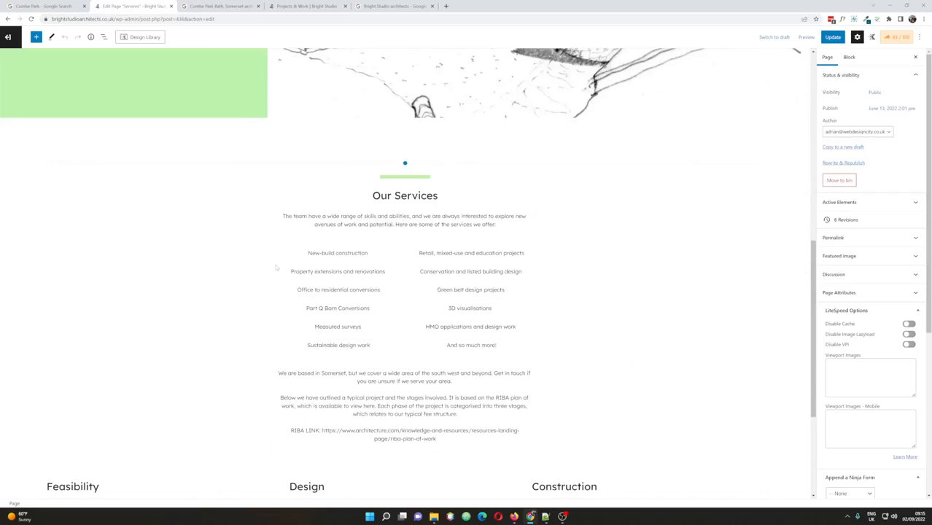
{"action": "scroll", "coordinate": [270, 264], "scroll_direction": "down", "scroll_amount": 2}
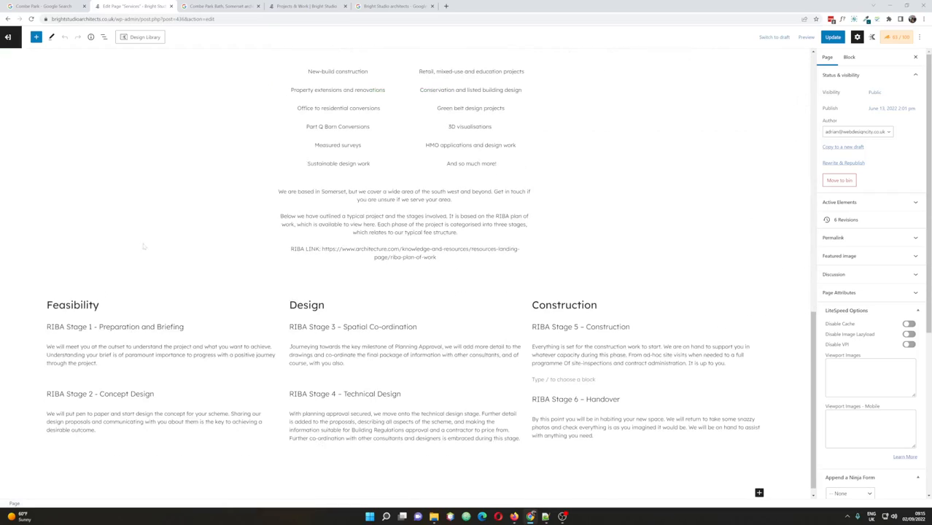
Step: Examine the row layout holding the Feasibility, Design and Construction columns and each of its sections
{"action": "left_click", "coordinate": [79, 294]}
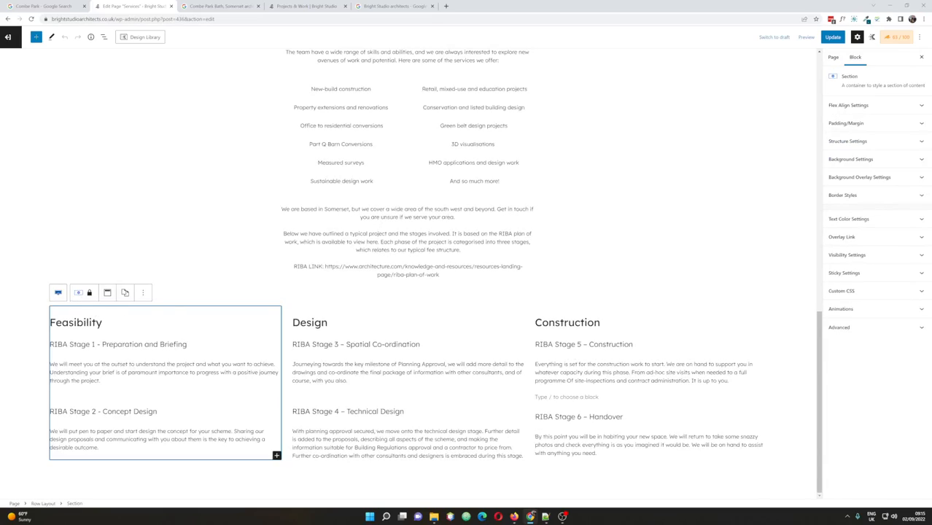
{"action": "left_click", "coordinate": [165, 305]}
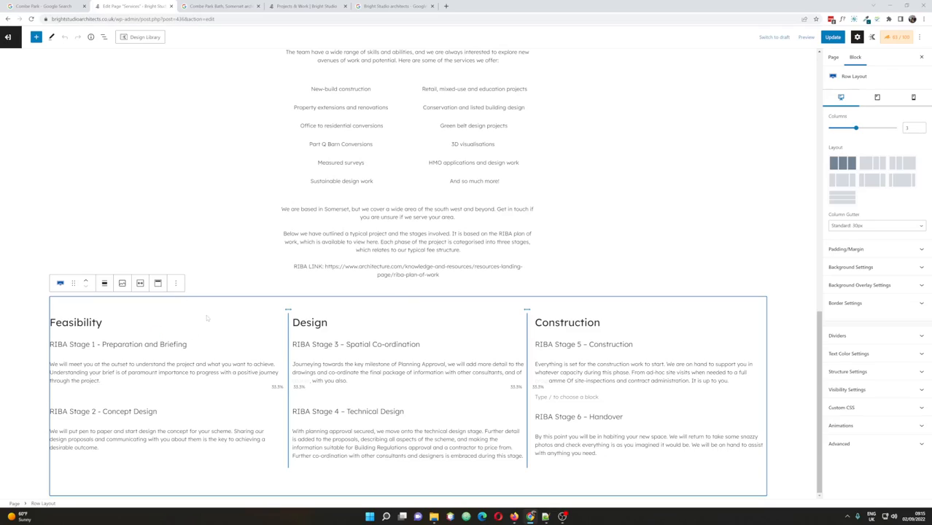
{"action": "left_click", "coordinate": [215, 316]}
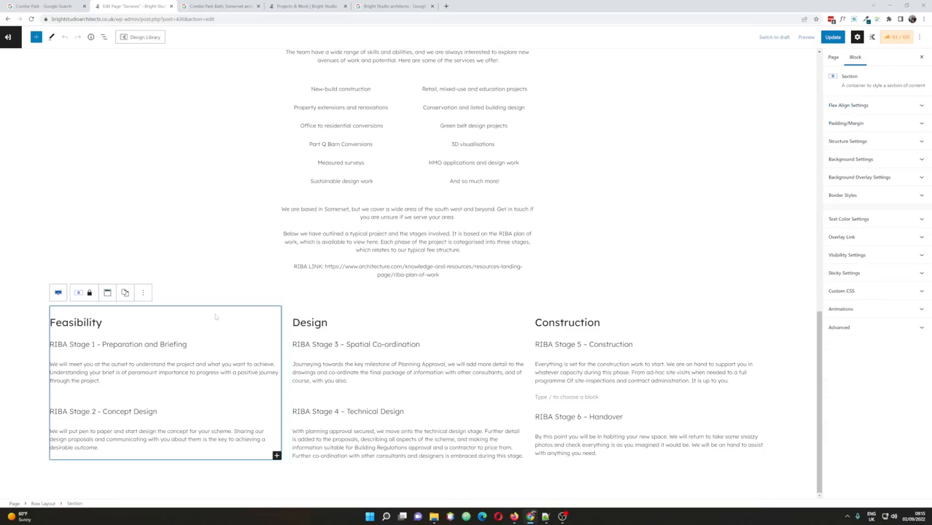
{"action": "left_click", "coordinate": [336, 311]}
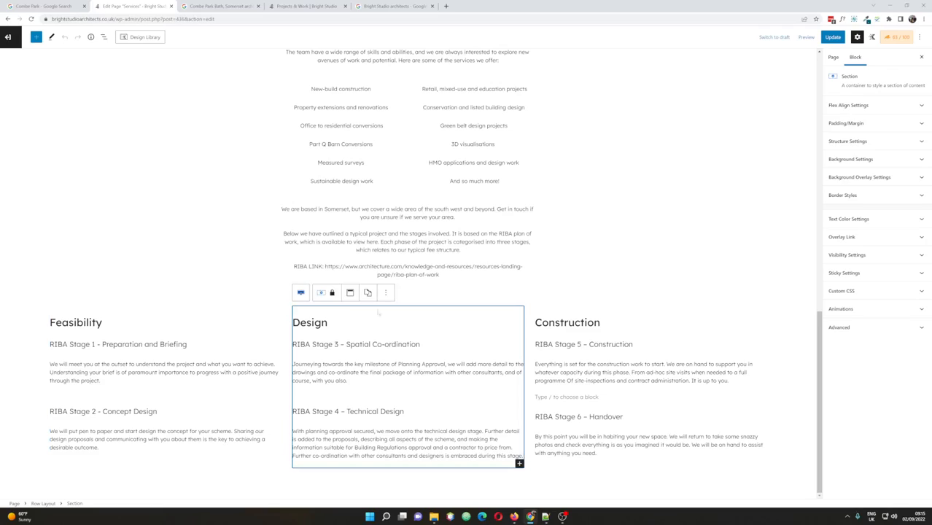
{"action": "left_click", "coordinate": [569, 310]}
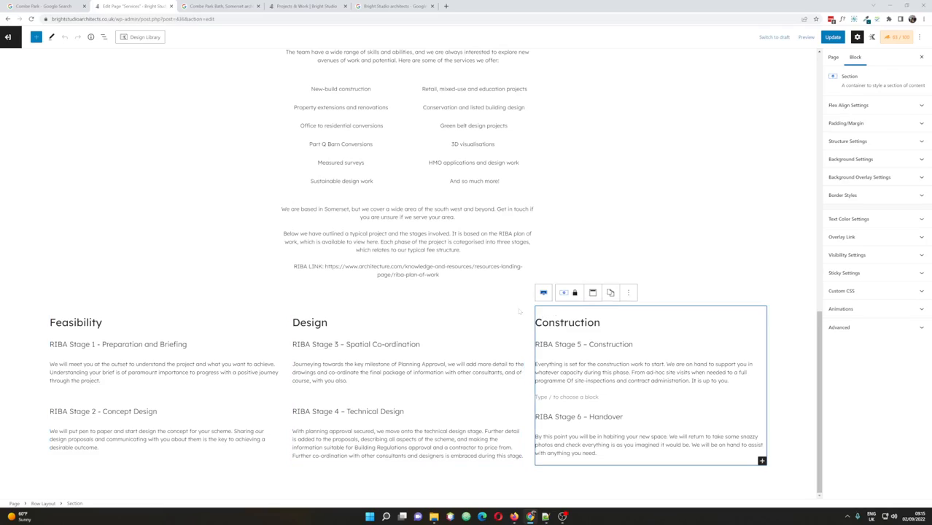
{"action": "left_click", "coordinate": [73, 303]}
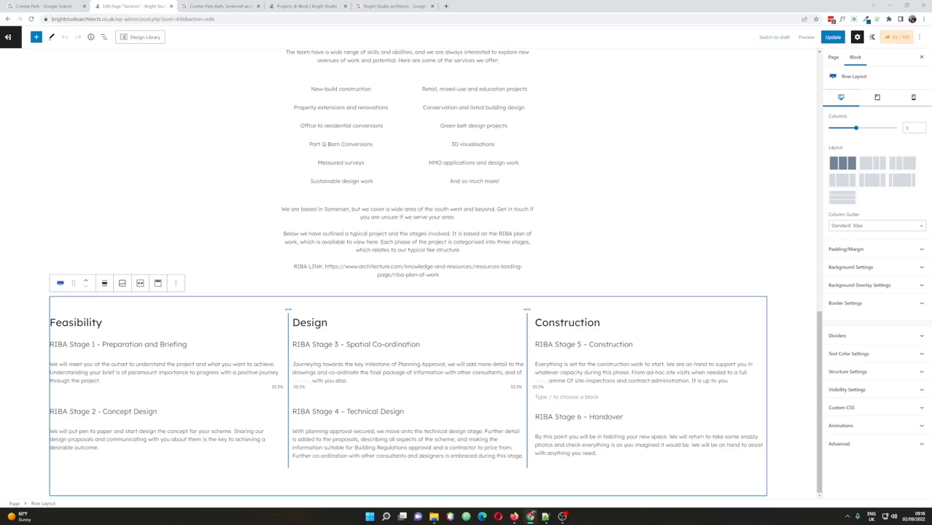
{"action": "scroll", "coordinate": [222, 302], "scroll_direction": "up", "scroll_amount": 1}
{"action": "scroll", "coordinate": [222, 302], "scroll_direction": "down", "scroll_amount": 1}
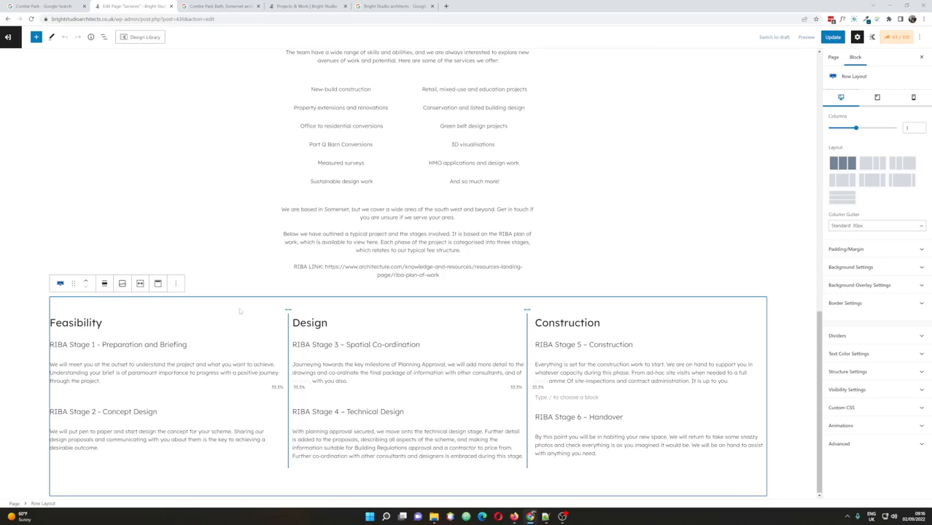
Step: Add an empty paragraph block directly beneath the Services page title
{"action": "scroll", "coordinate": [399, 288], "scroll_direction": "up", "scroll_amount": 4}
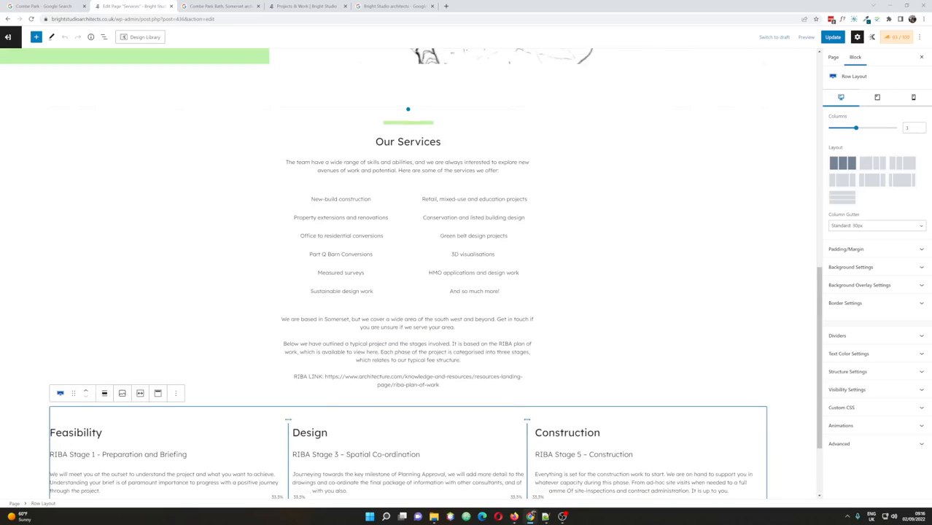
{"action": "scroll", "coordinate": [399, 277], "scroll_direction": "up", "scroll_amount": 5}
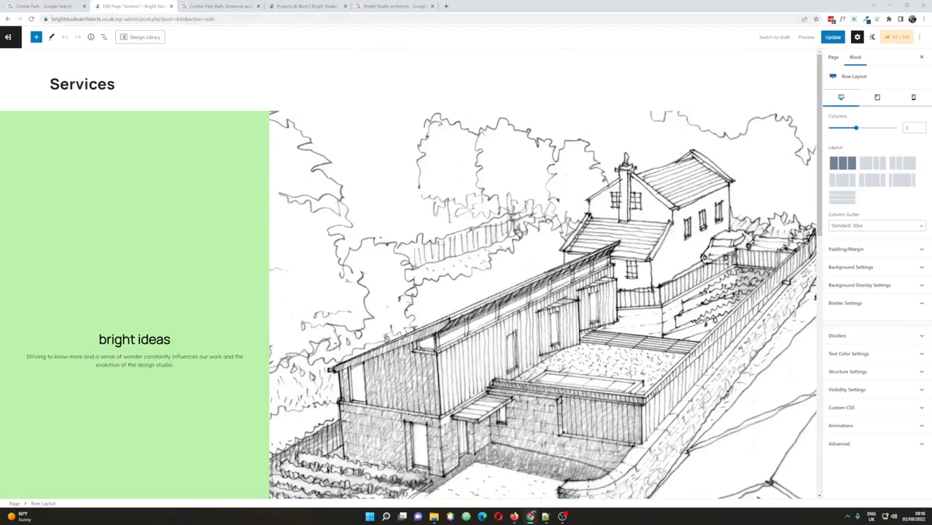
{"action": "scroll", "coordinate": [368, 392], "scroll_direction": "down", "scroll_amount": 3}
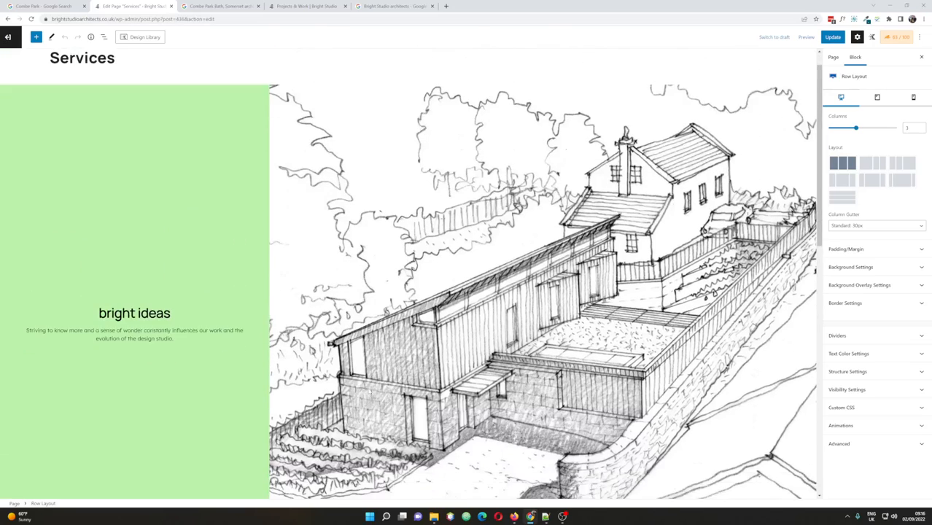
{"action": "scroll", "coordinate": [368, 391], "scroll_direction": "up", "scroll_amount": 3}
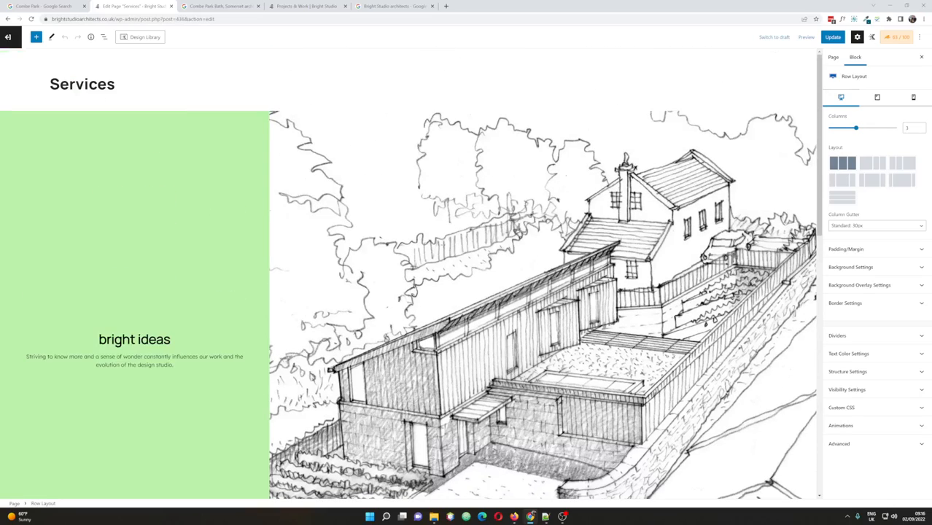
{"action": "left_click", "coordinate": [111, 84]}
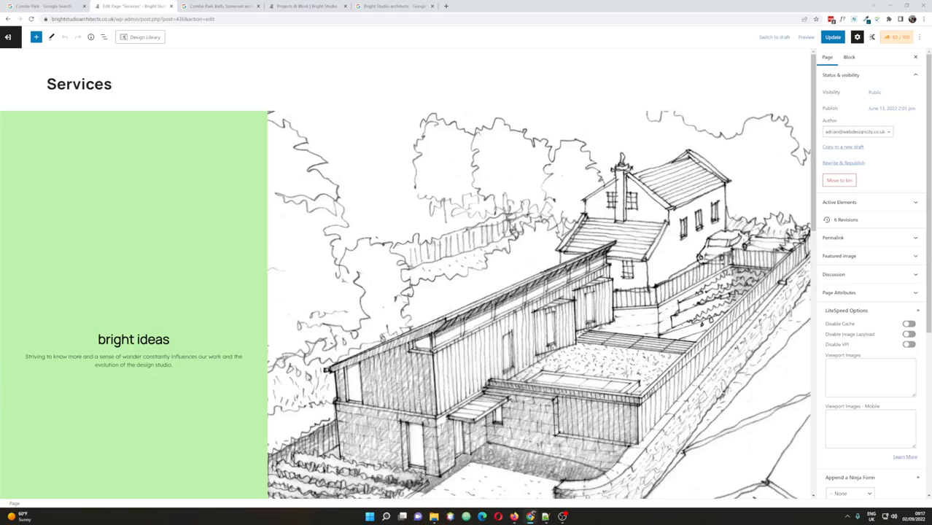
{"action": "key", "text": "Return"}
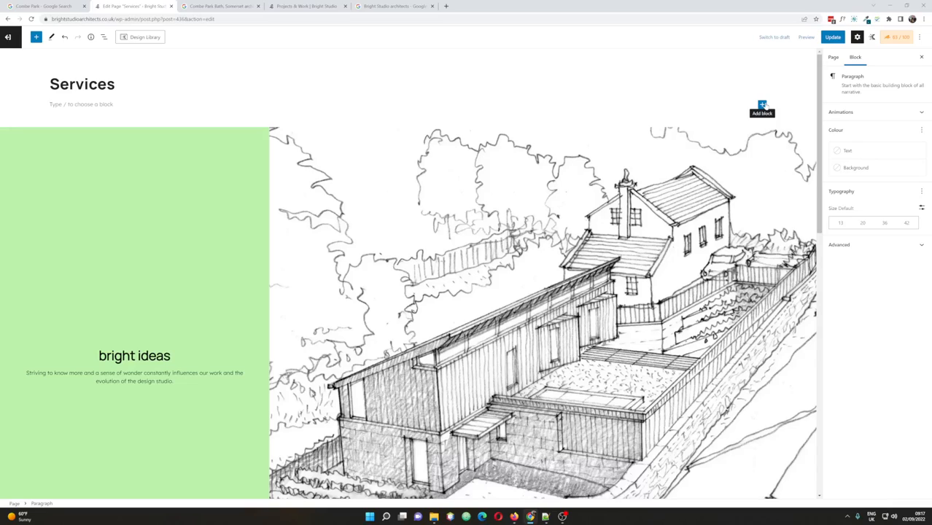
{"action": "left_click", "coordinate": [761, 105]}
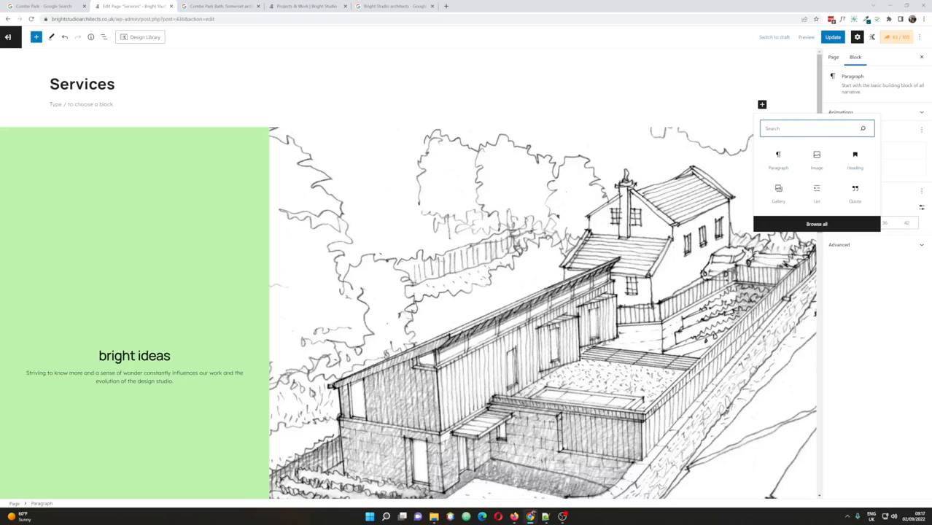
{"action": "type", "text": "row"}
{"action": "left_click", "coordinate": [861, 130]}
{"action": "key", "text": "Escape"}
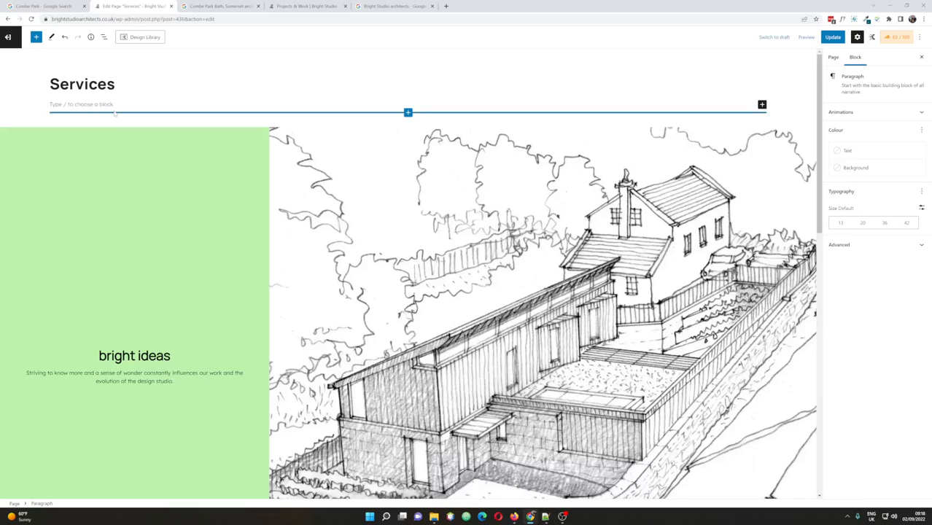
Step: Turn the empty block beneath the title into a Row Layout block with two equal columns
{"action": "type", "text": "/"}
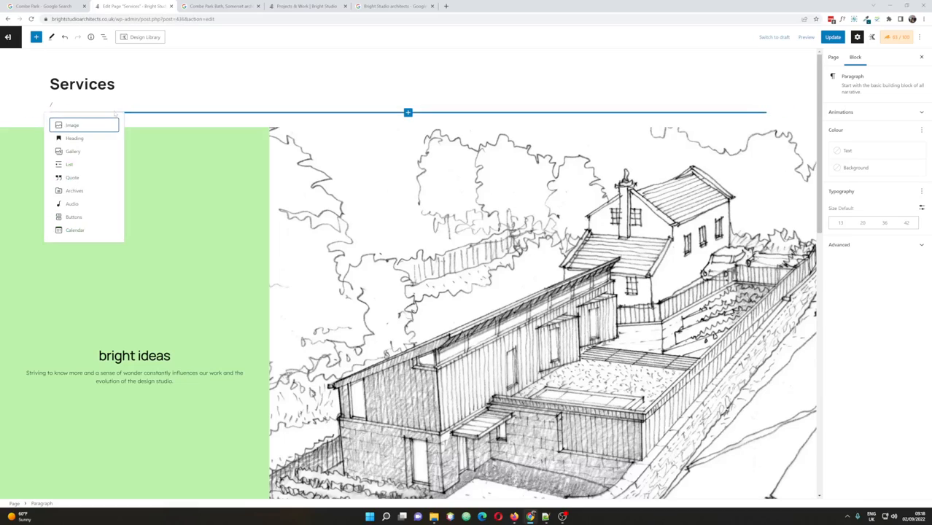
{"action": "type", "text": "ro"}
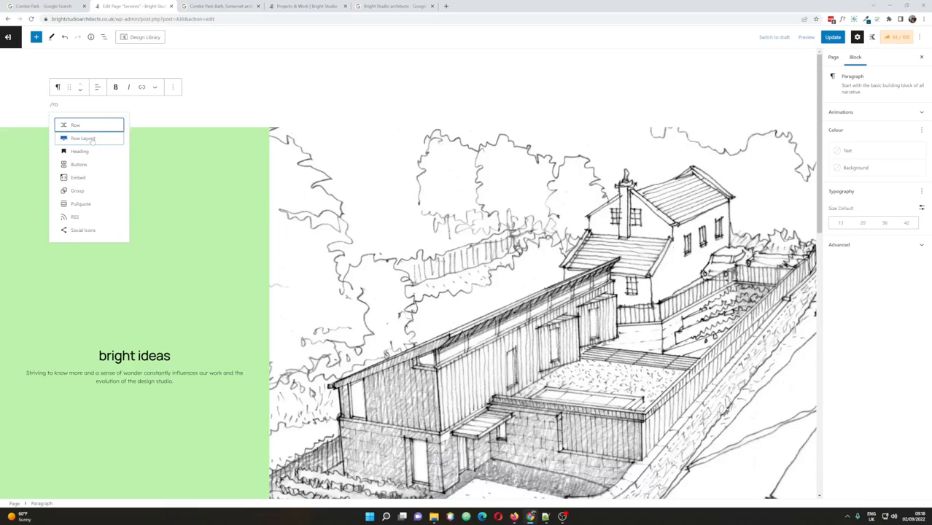
{"action": "left_click", "coordinate": [93, 140]}
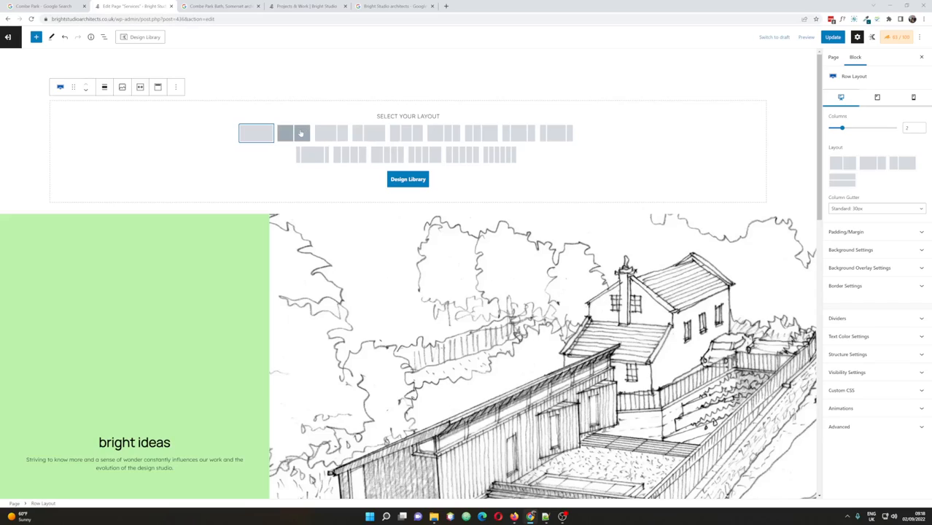
{"action": "left_click", "coordinate": [301, 133]}
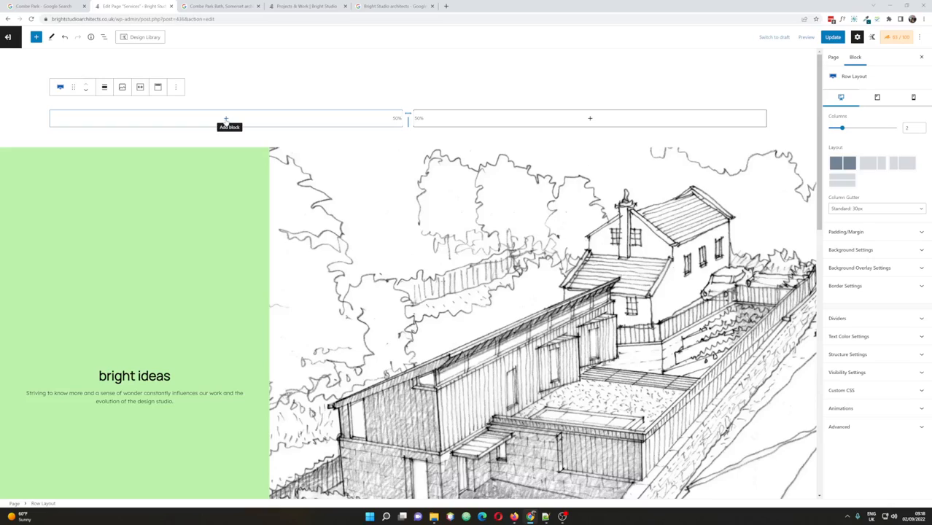
Step: Add a paragraph block to the new row's first column with the placeholder text "paragraph tejhidjdwijjo"
{"action": "left_click", "coordinate": [227, 119]}
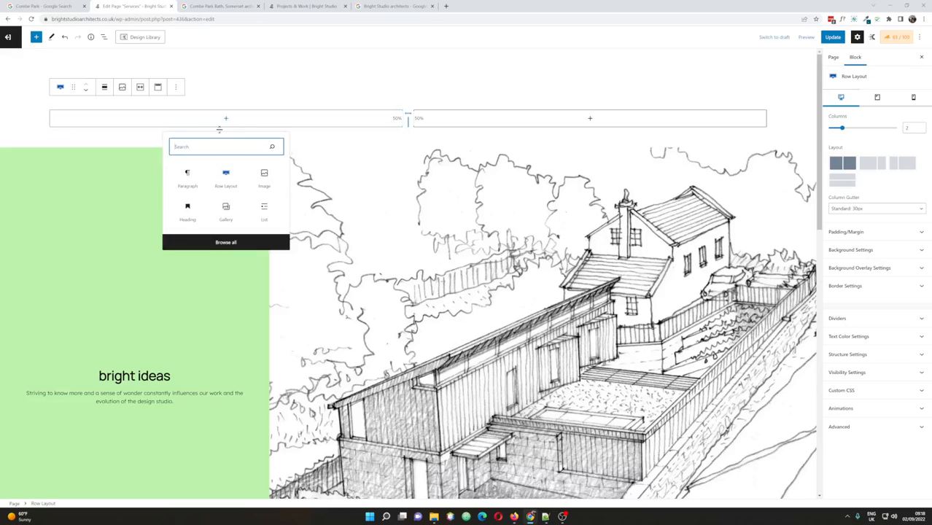
{"action": "left_click", "coordinate": [190, 176]}
{"action": "left_click", "coordinate": [189, 176]}
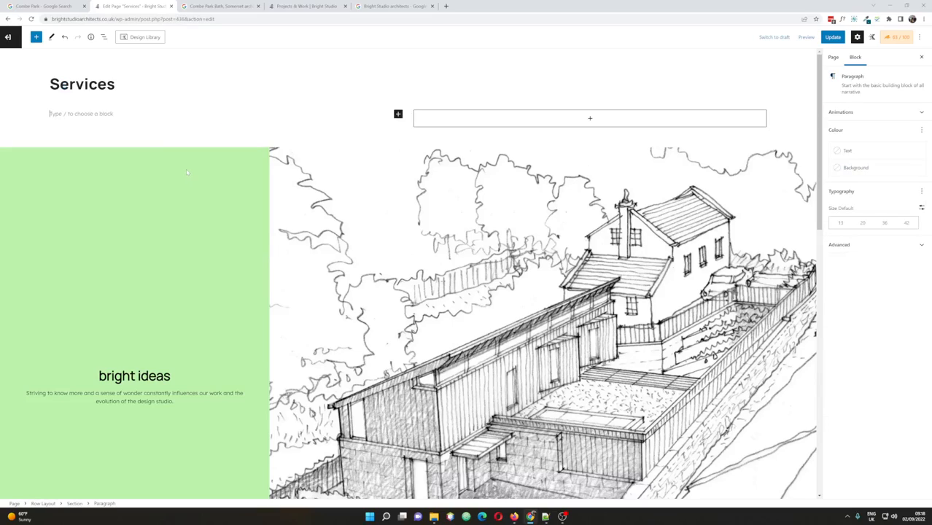
{"action": "type", "text": "parag"}
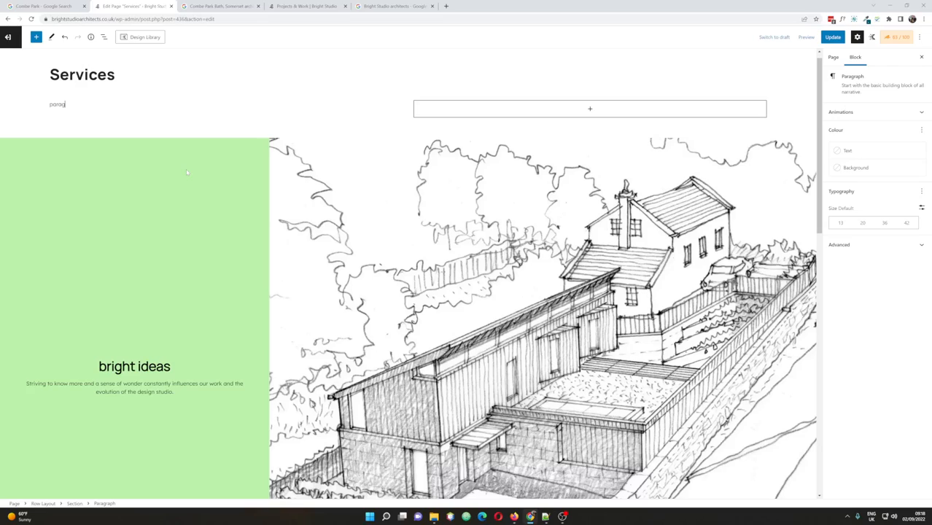
{"action": "type", "text": "raph te"}
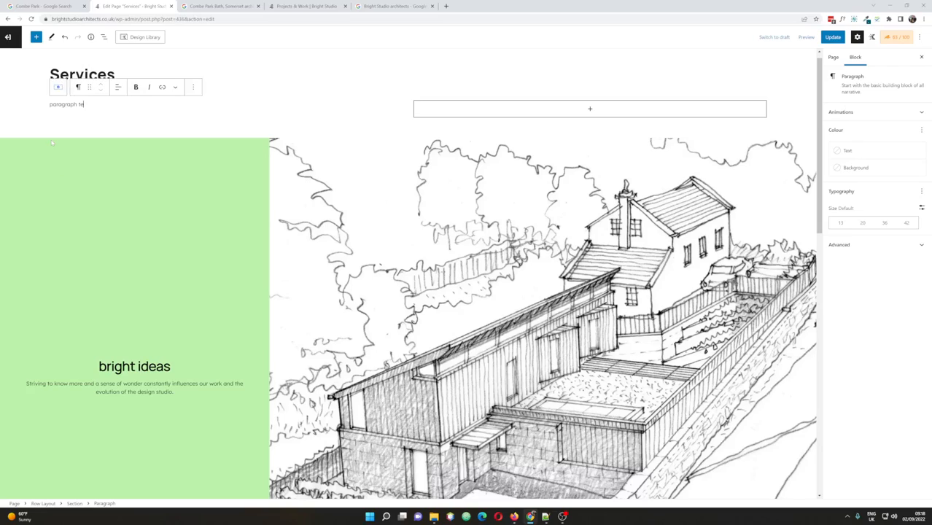
{"action": "type", "text": "jhidjdwijjo"}
Step: Insert an Image block in the new row's second column and open its media selection dialog
{"action": "left_click", "coordinate": [590, 109]}
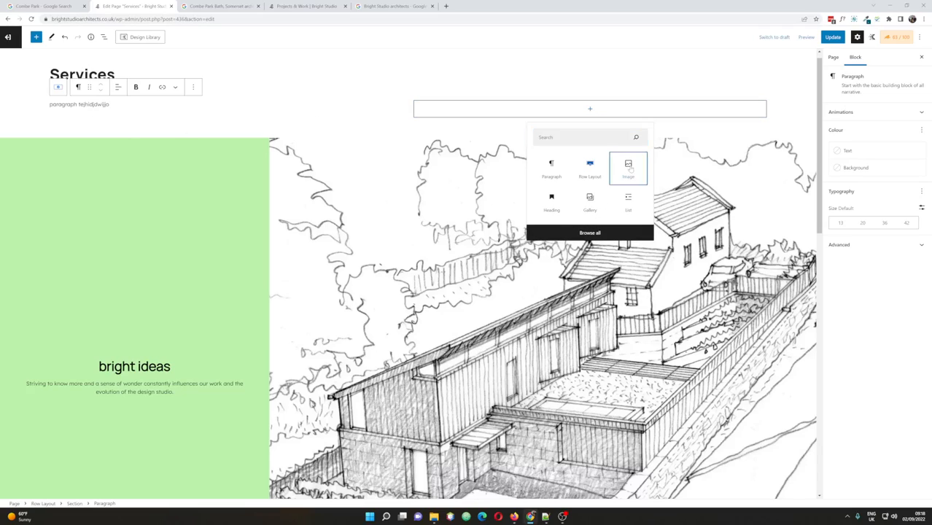
{"action": "left_click", "coordinate": [629, 167]}
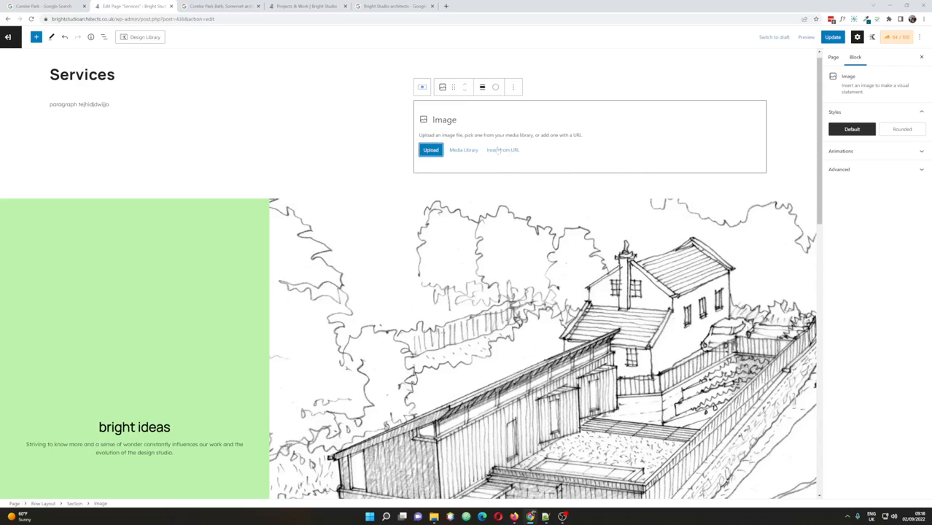
{"action": "left_click", "coordinate": [430, 150]}
{"action": "left_click", "coordinate": [467, 151]}
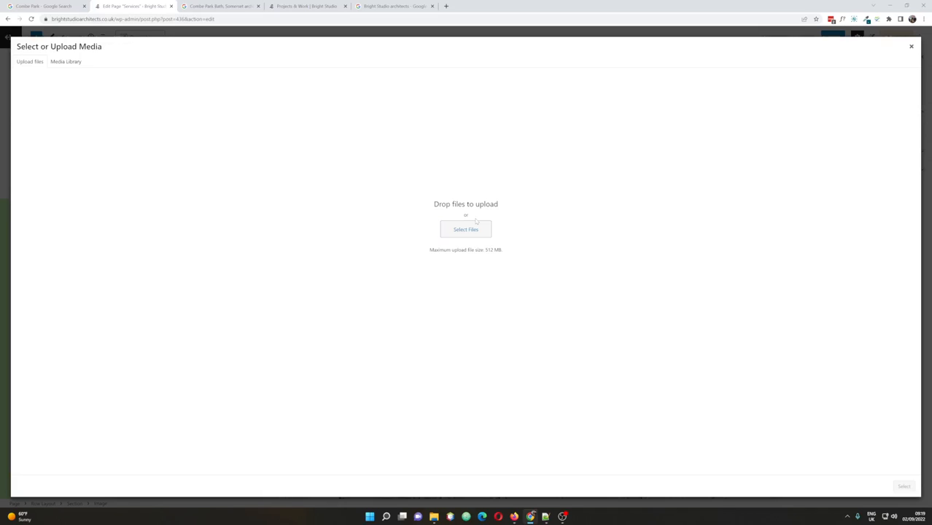
{"action": "left_click", "coordinate": [472, 233]}
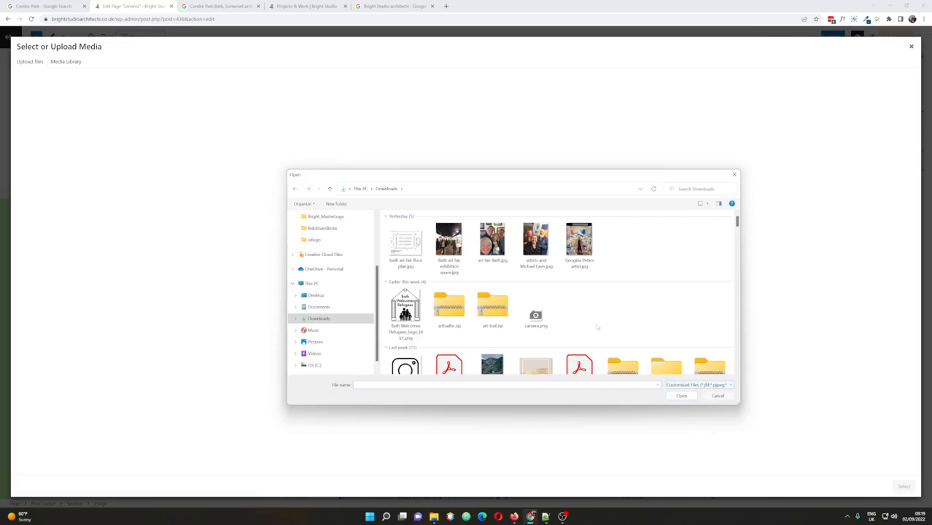
{"action": "key", "text": "Escape"}
Step: Place the existing media library photo titled "Under construction barn" in the second column's Image block
{"action": "left_click", "coordinate": [75, 64]}
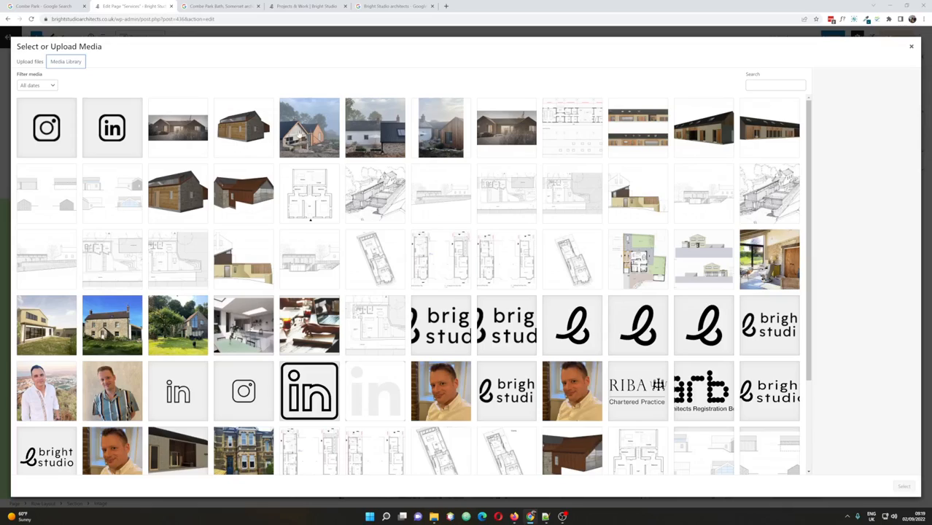
{"action": "left_click", "coordinate": [299, 136]}
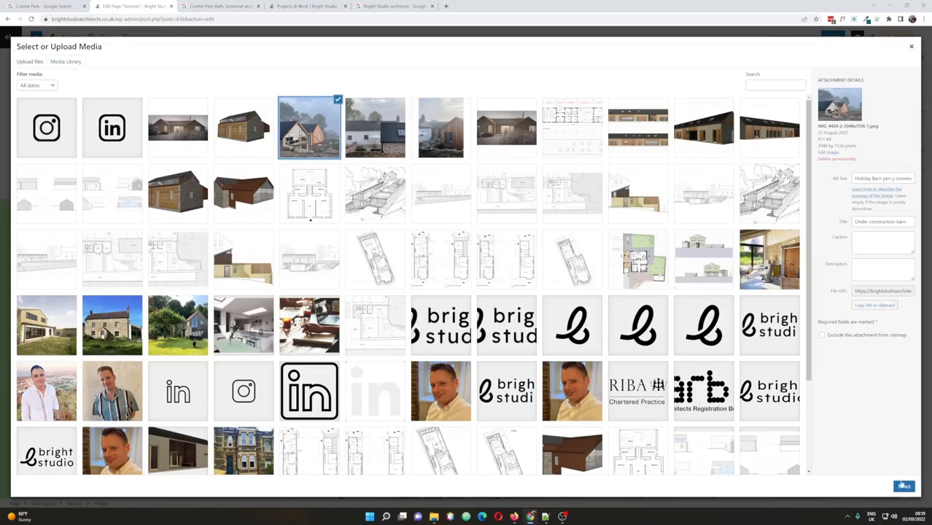
{"action": "left_click", "coordinate": [904, 486]}
{"action": "left_click", "coordinate": [903, 486]}
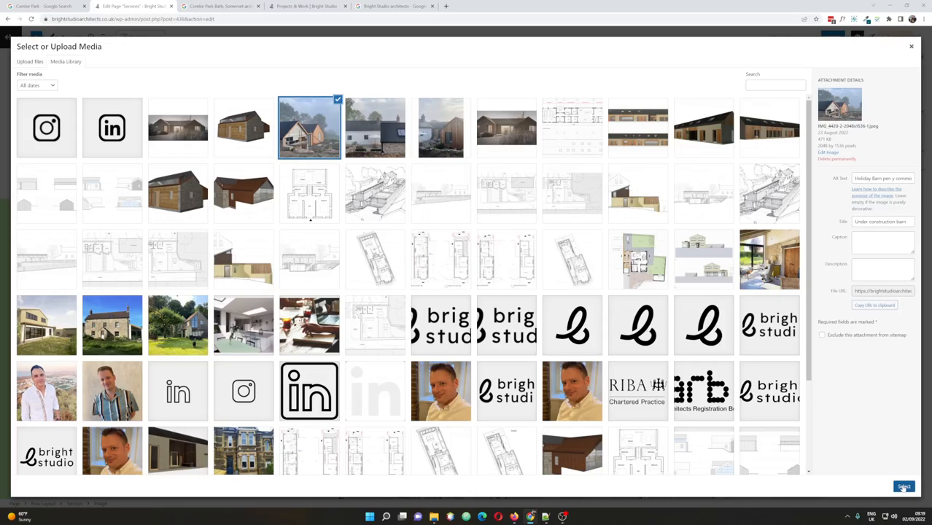
{"action": "left_click", "coordinate": [903, 486]}
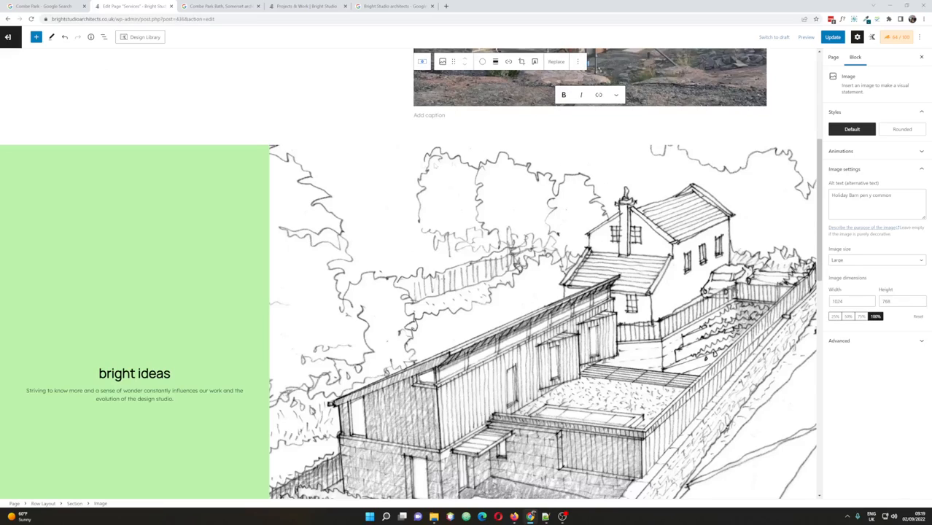
{"action": "scroll", "coordinate": [342, 184], "scroll_direction": "up", "scroll_amount": 4}
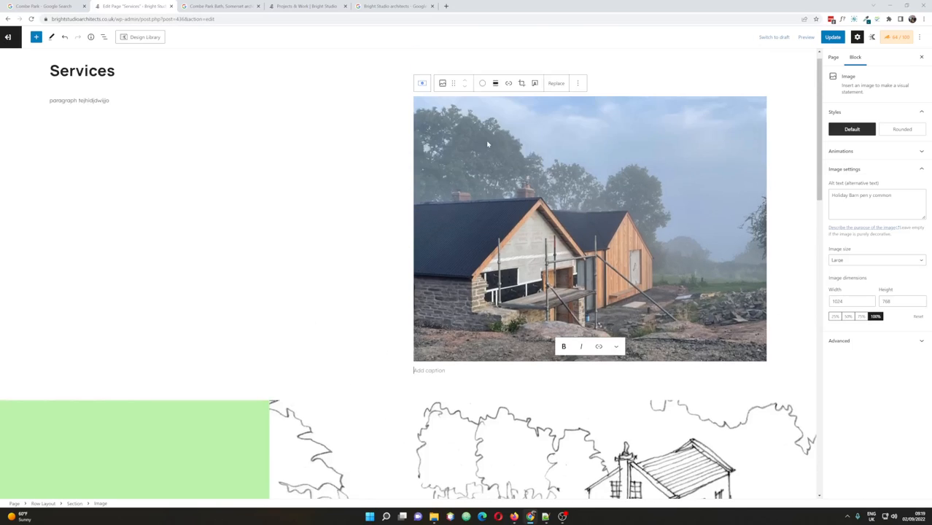
Step: Extend the barn image's alt text to read "Holiday Barn pen y common our architect services frome", correcting the spelling of "architect"
{"action": "left_click", "coordinate": [483, 146]}
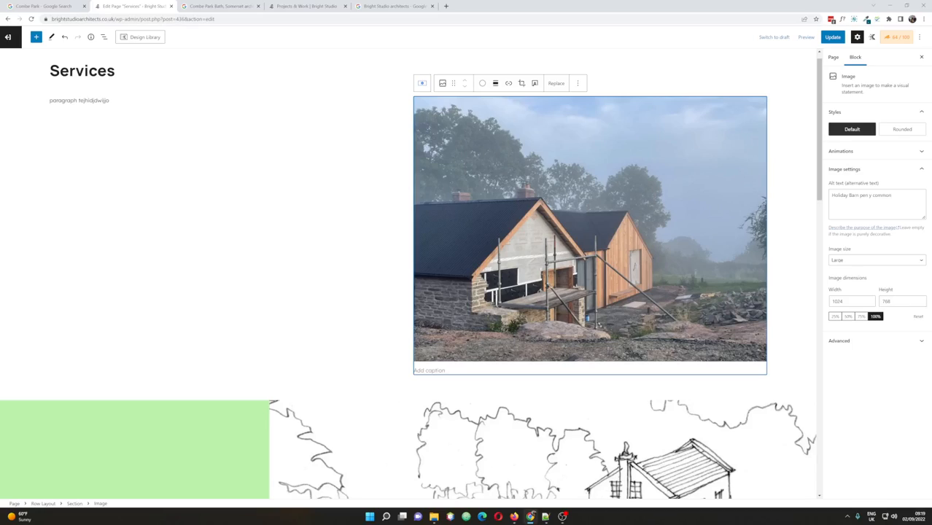
{"action": "left_click", "coordinate": [875, 204]}
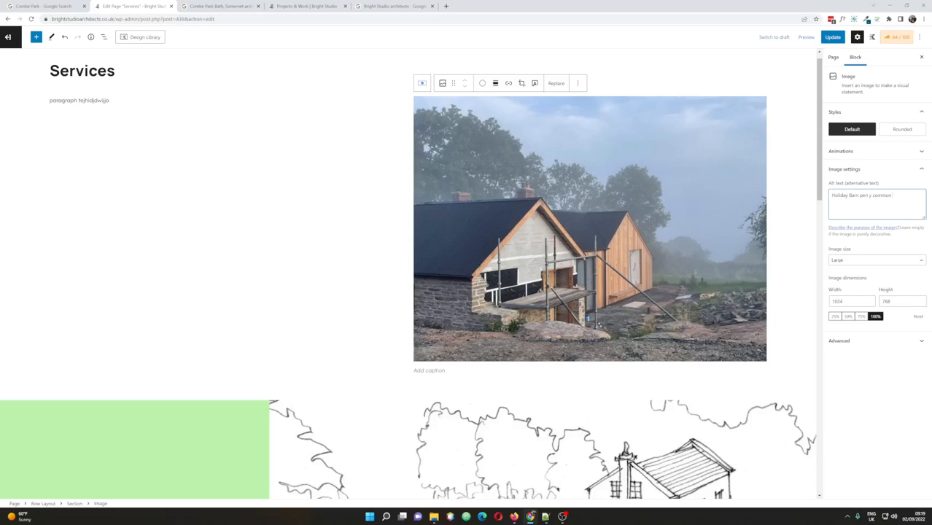
{"action": "type", "text": "our a"}
{"action": "type", "text": "rchitect services"}
{"action": "right_click", "coordinate": [908, 195]}
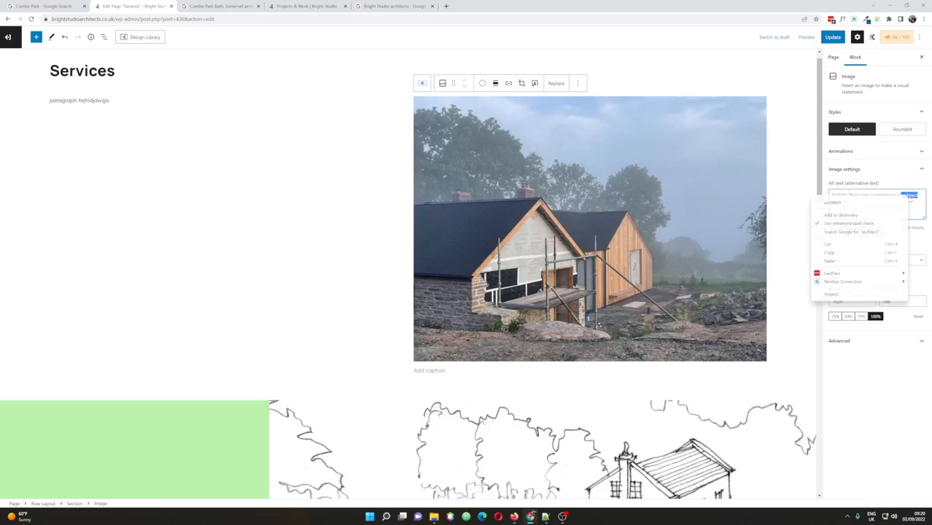
{"action": "left_click", "coordinate": [839, 211]}
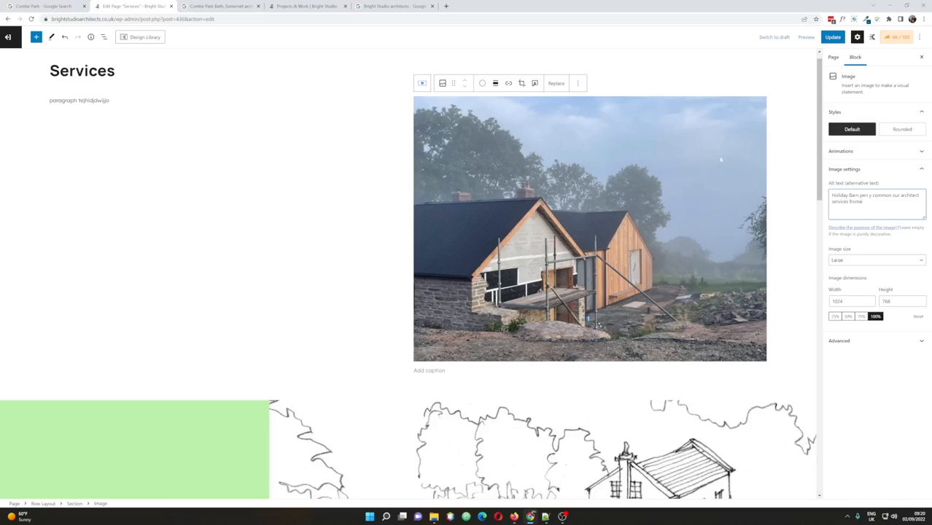
{"action": "left_click", "coordinate": [730, 137]}
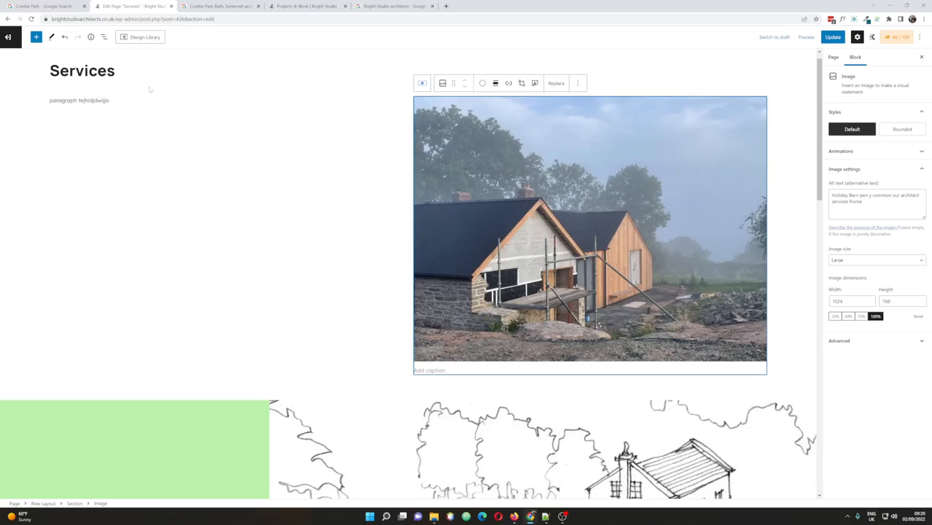
Step: Select the two-column row with the barn photo and move it down to the end of the page, below the RIBA stages row
{"action": "left_click", "coordinate": [330, 86]}
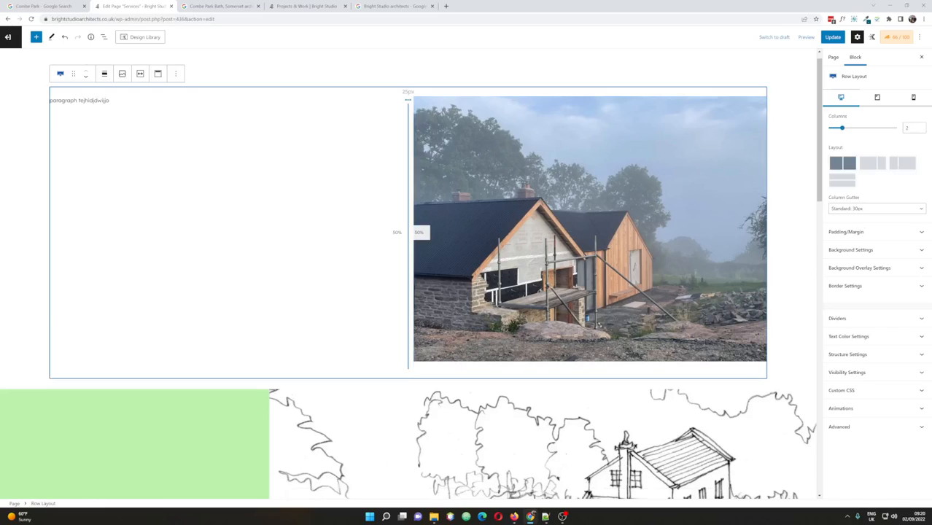
{"action": "left_click", "coordinate": [207, 93]}
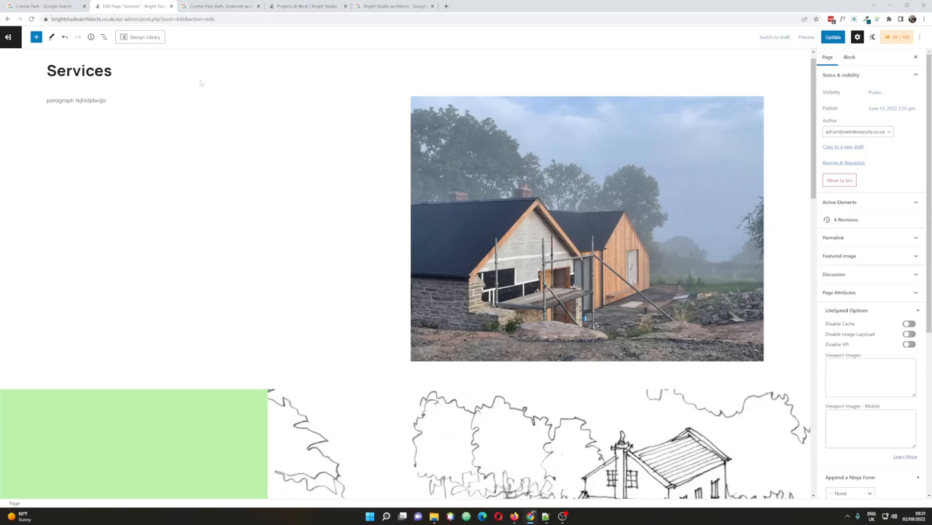
{"action": "left_click", "coordinate": [131, 89]}
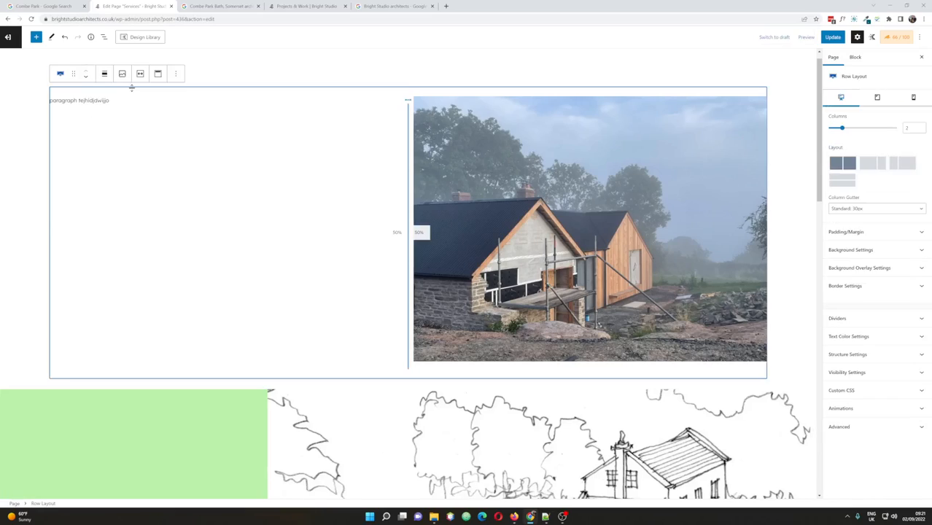
{"action": "left_click", "coordinate": [85, 76]}
{"action": "left_click", "coordinate": [85, 77]}
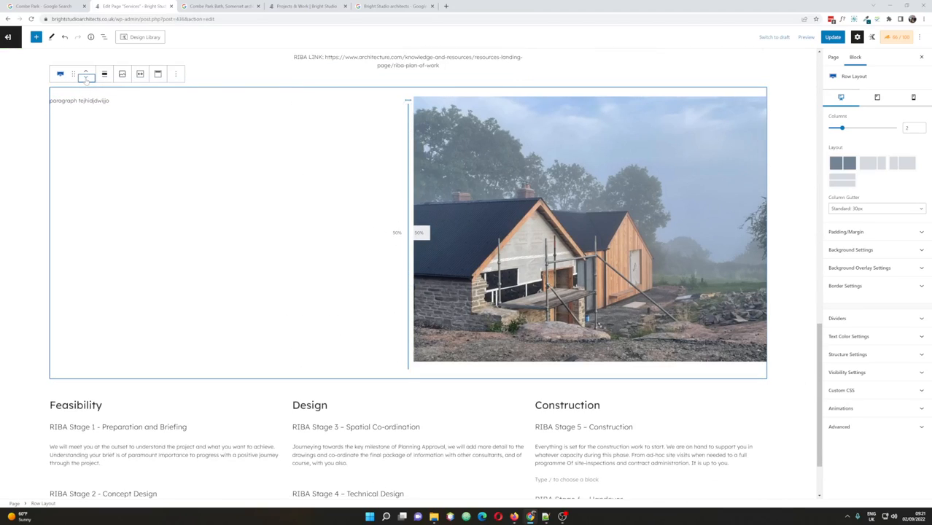
{"action": "left_click", "coordinate": [85, 76]}
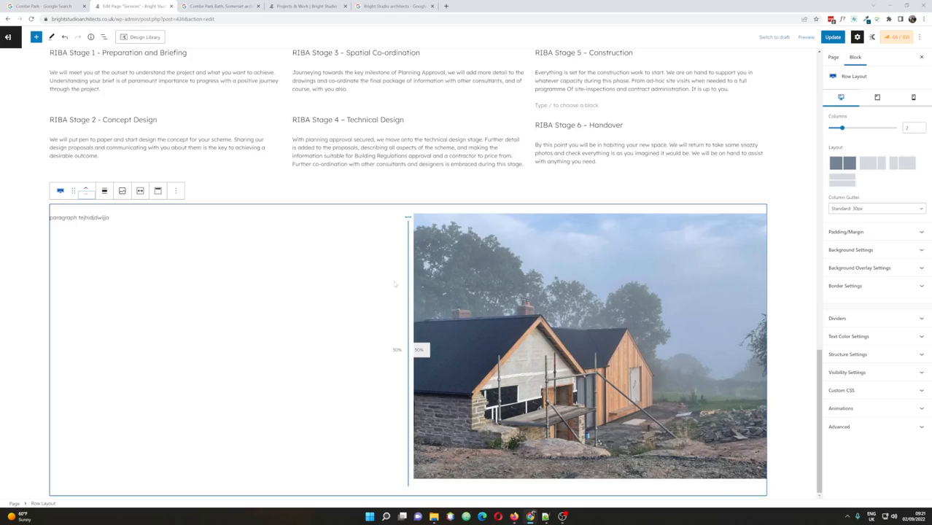
Step: Try to select the Row Layout block that holds the "bright ideas" slider directly in the page content
{"action": "scroll", "coordinate": [382, 265], "scroll_direction": "up", "scroll_amount": 2}
{"action": "scroll", "coordinate": [360, 254], "scroll_direction": "up", "scroll_amount": 10}
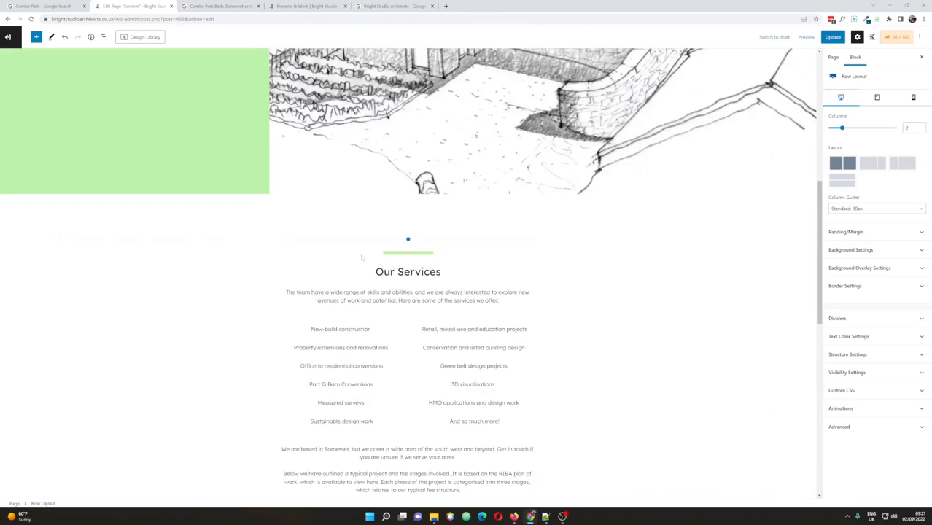
{"action": "scroll", "coordinate": [369, 261], "scroll_direction": "up", "scroll_amount": 3}
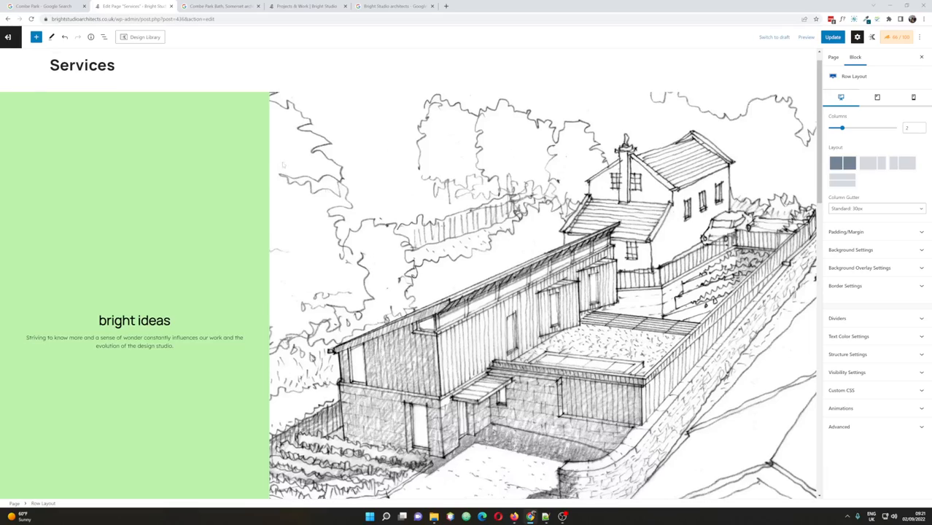
{"action": "left_click", "coordinate": [238, 115]}
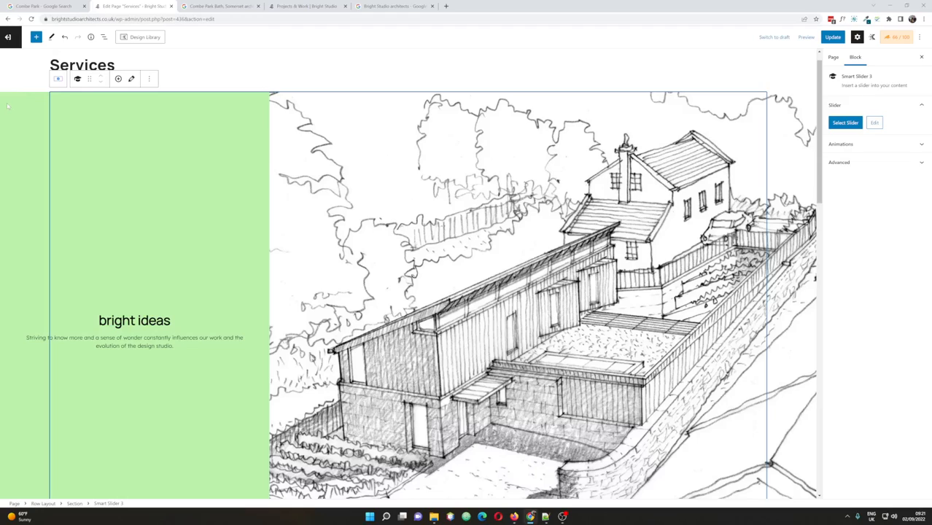
{"action": "left_click", "coordinate": [8, 103]}
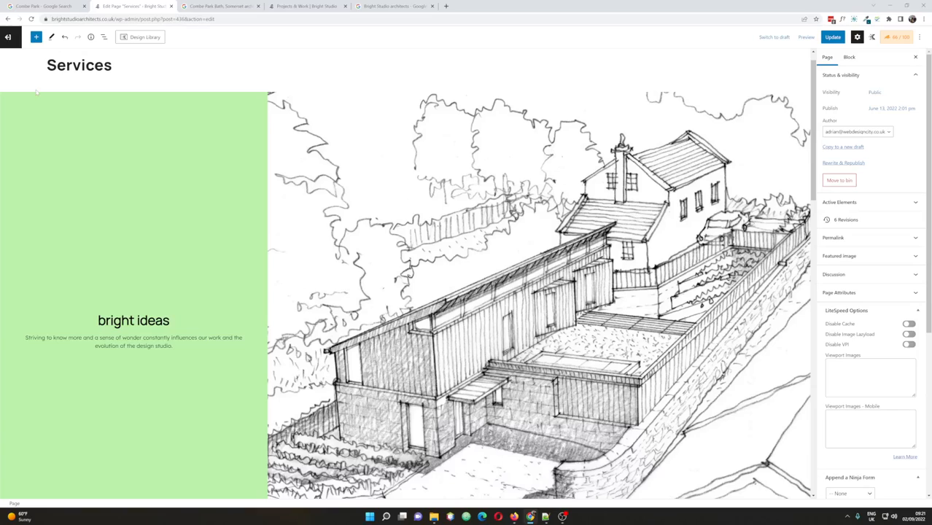
{"action": "left_click", "coordinate": [109, 105]}
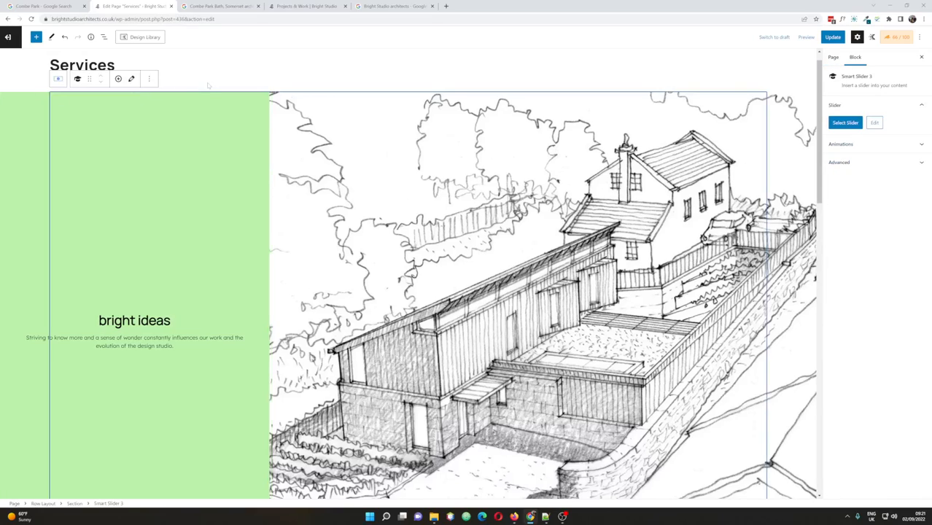
{"action": "left_click", "coordinate": [208, 86]}
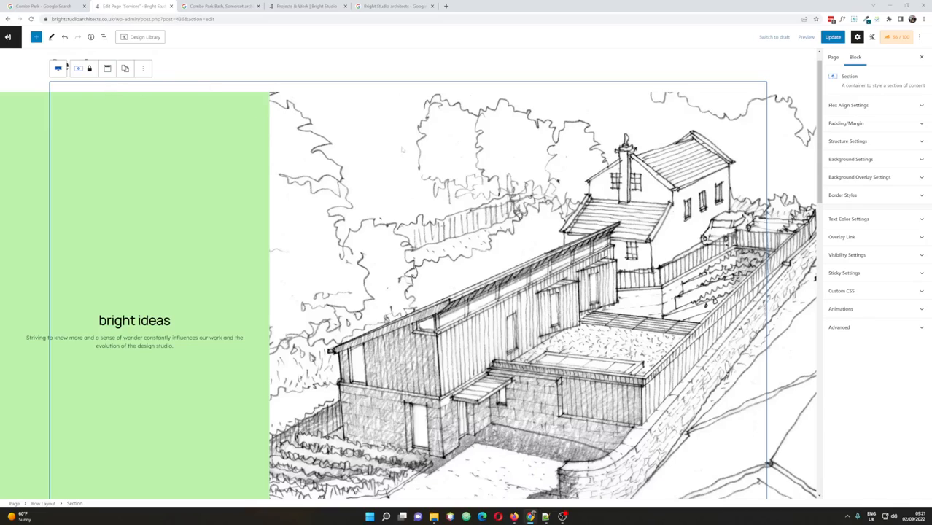
{"action": "left_click", "coordinate": [35, 167]}
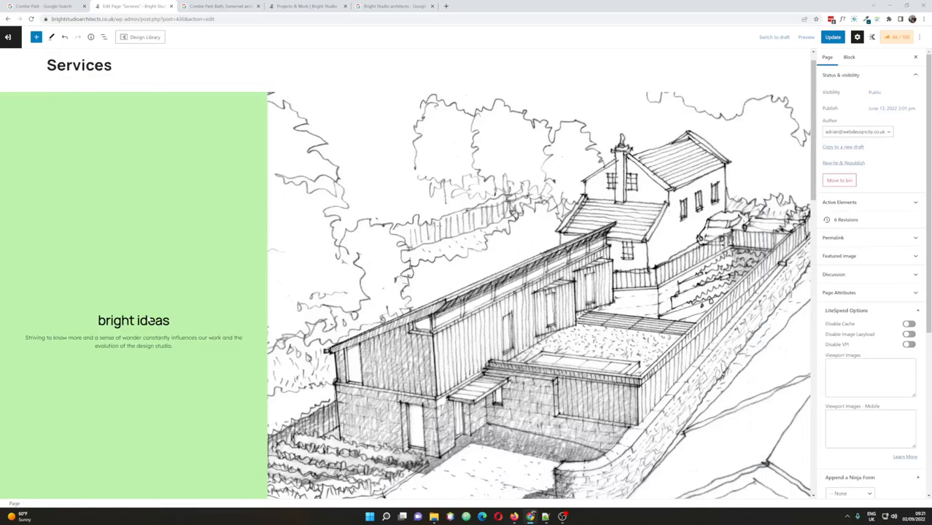
{"action": "left_click", "coordinate": [150, 321]}
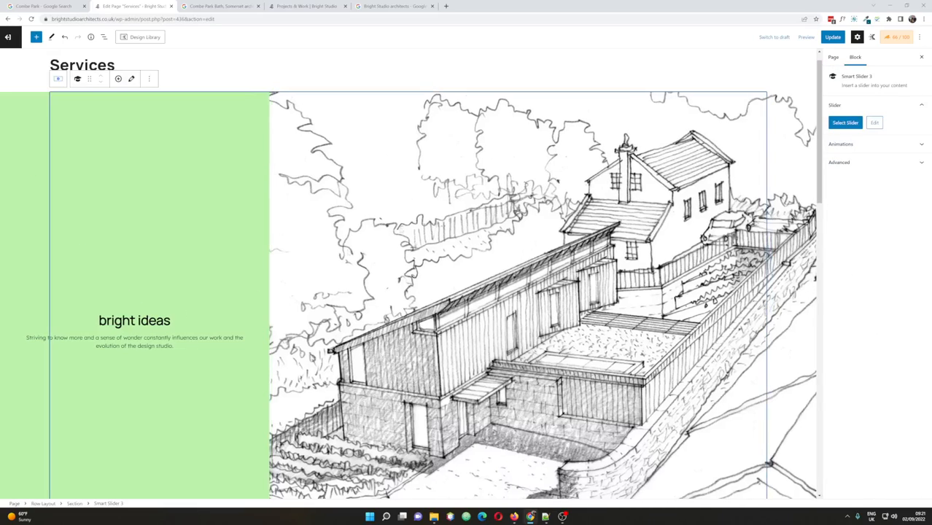
{"action": "left_click", "coordinate": [19, 117]}
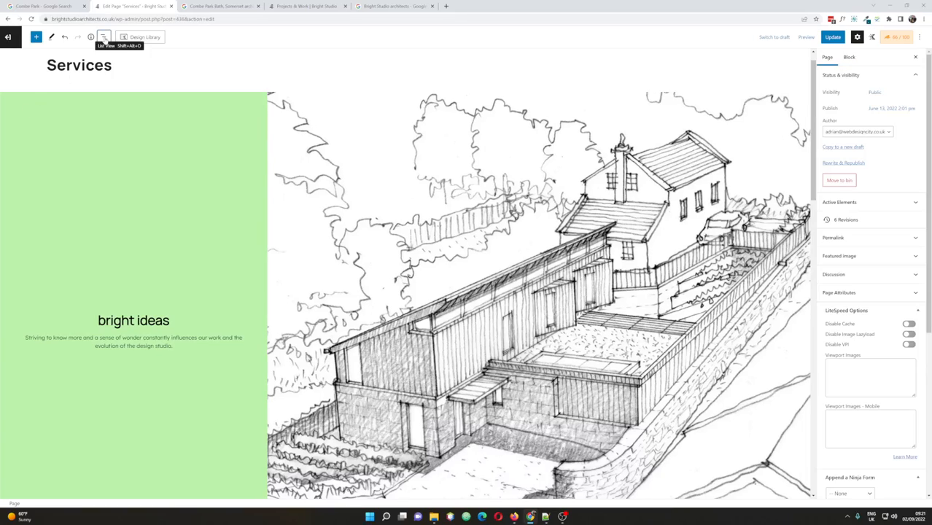
Step: Show the page's block structure in List View and expand the first Row Layout and its Section down to the Smart Slider 3 block
{"action": "left_click", "coordinate": [104, 37]}
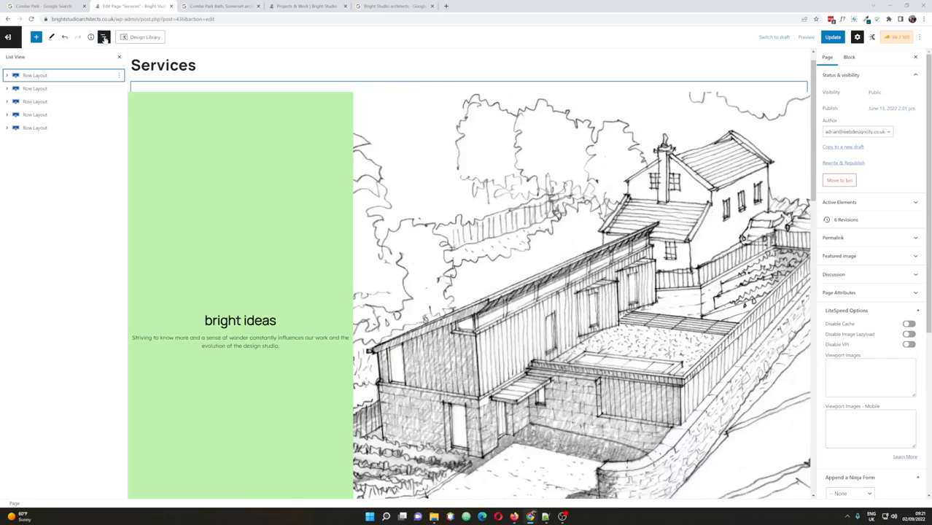
{"action": "left_click", "coordinate": [24, 76]}
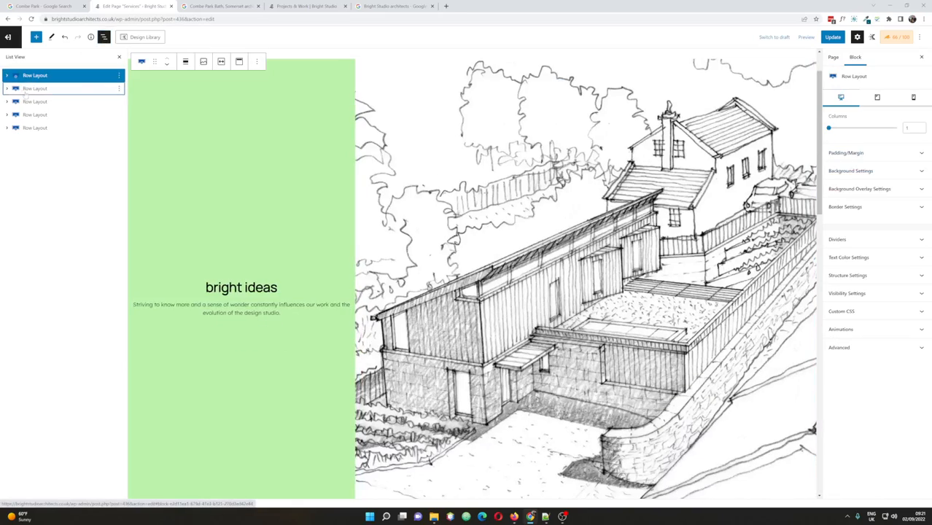
{"action": "left_click", "coordinate": [12, 87]}
{"action": "left_click", "coordinate": [6, 75]}
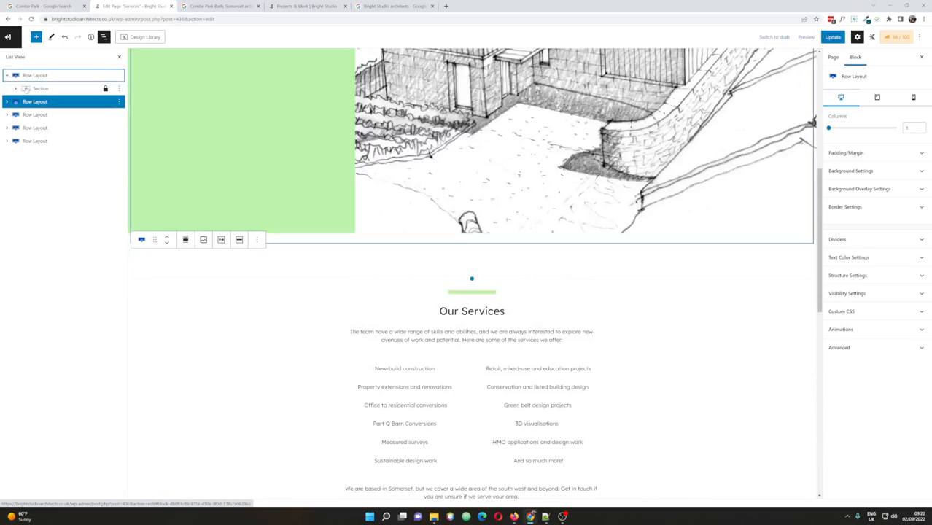
{"action": "left_click", "coordinate": [18, 89]}
{"action": "left_click", "coordinate": [17, 89]}
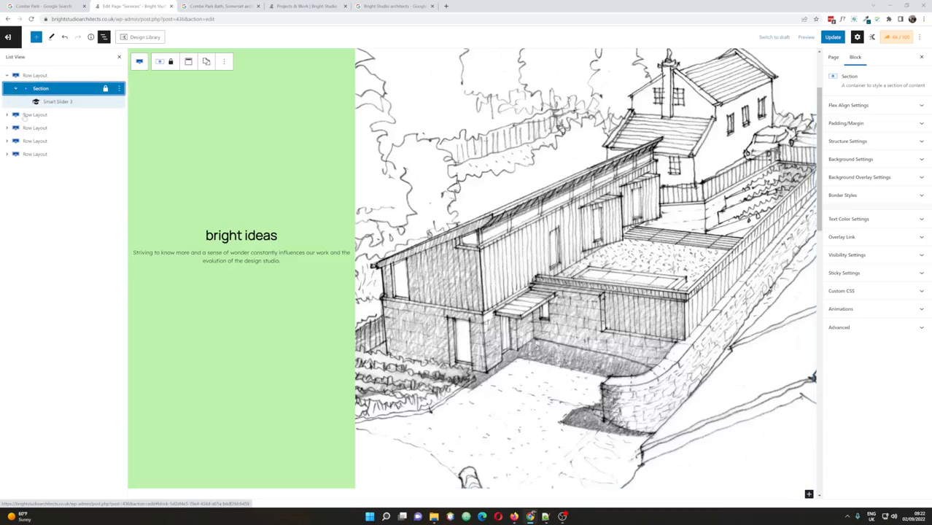
Step: Expand the second Row Layout and its Section in the block structure and select the Spacer/Divider block inside
{"action": "left_click", "coordinate": [6, 115]}
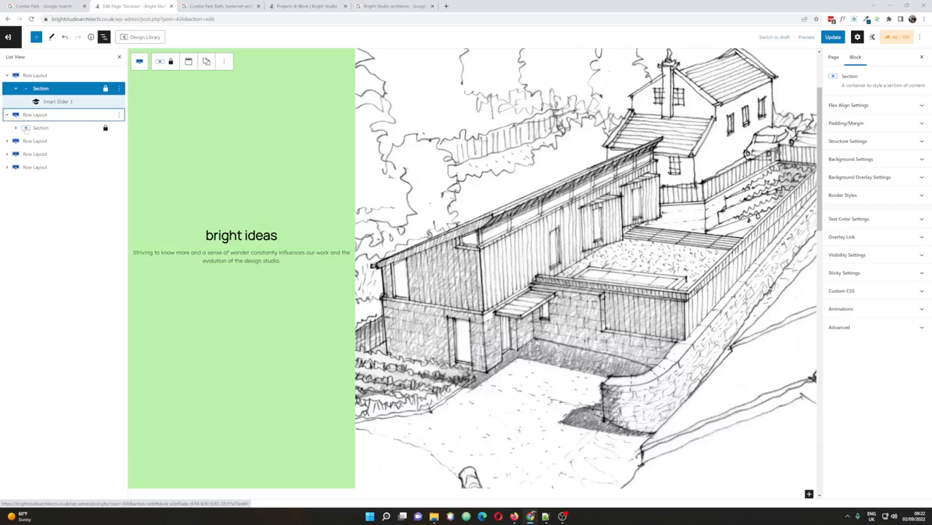
{"action": "left_click", "coordinate": [24, 129]}
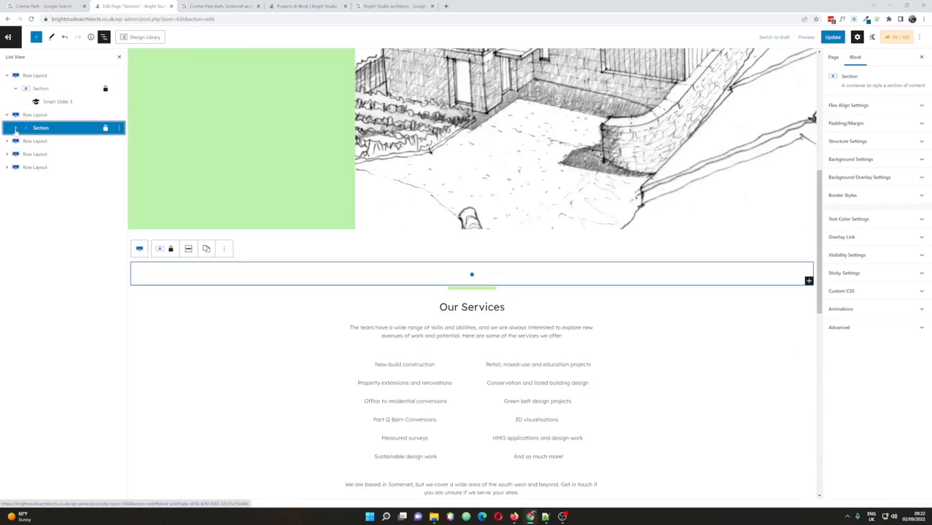
{"action": "left_click", "coordinate": [15, 129]}
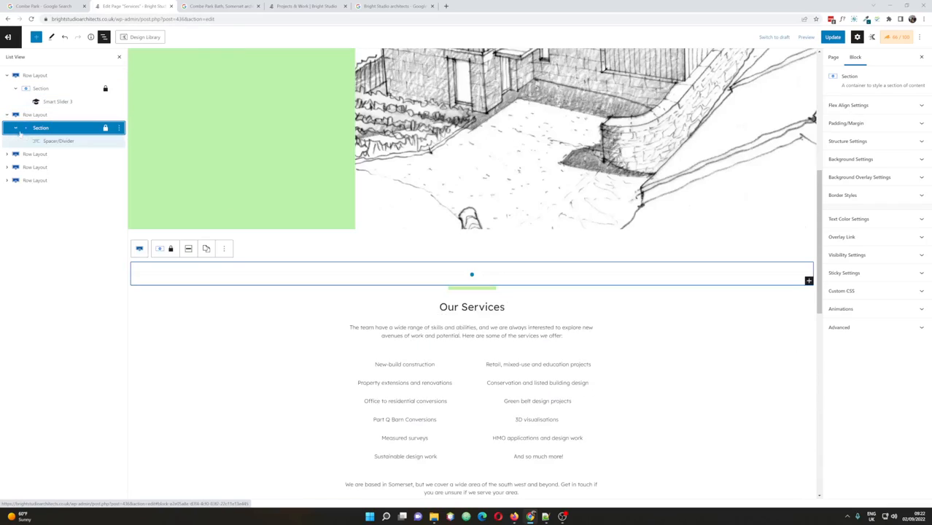
{"action": "left_click", "coordinate": [55, 140]}
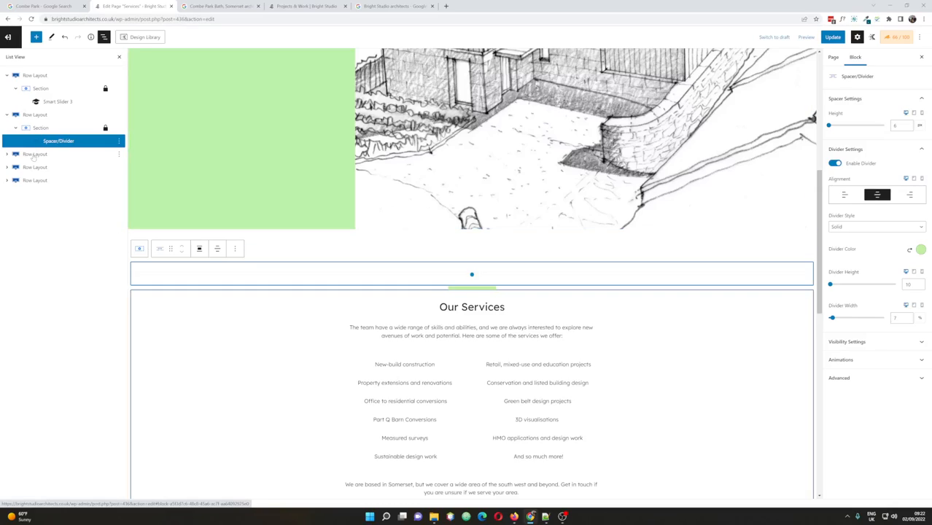
Step: Select the Row Layout containing "Our Services" and expand it in the block structure to show its Section
{"action": "left_click", "coordinate": [6, 155]}
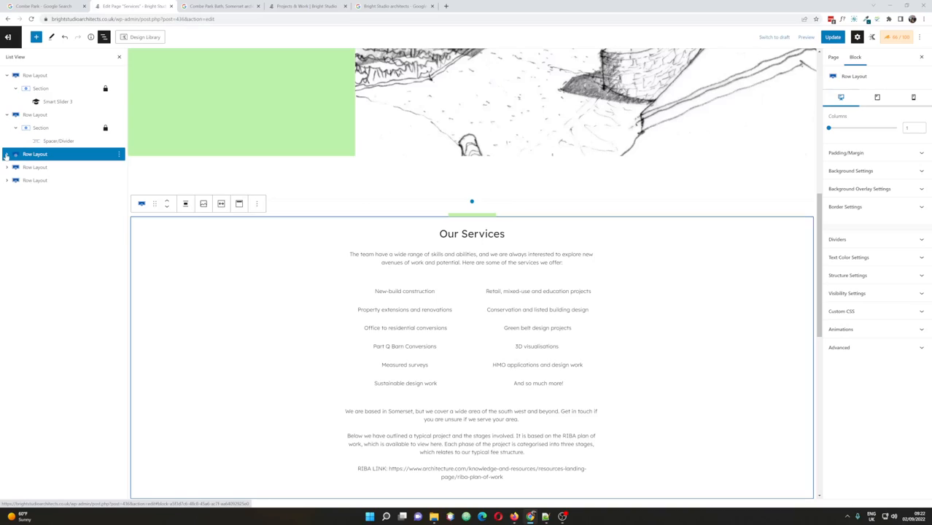
{"action": "left_click", "coordinate": [5, 154]}
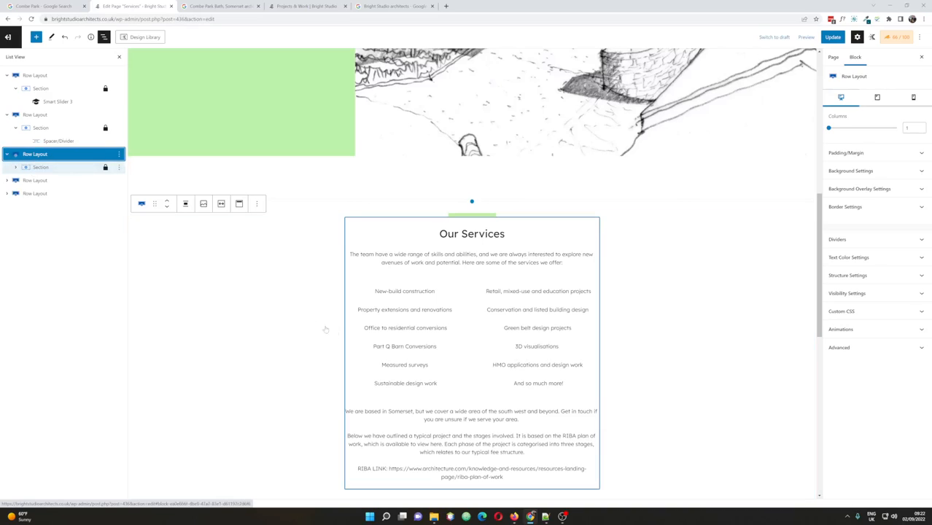
{"action": "left_click", "coordinate": [682, 300]}
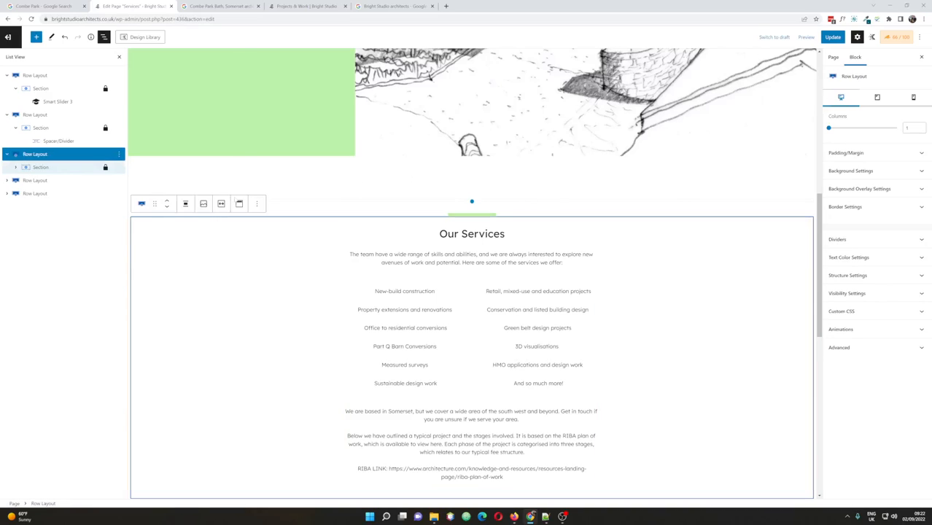
Step: Add an empty YouTube embed block below the RIBA LINK paragraph in the "Our Services" section
{"action": "scroll", "coordinate": [511, 304], "scroll_direction": "down", "scroll_amount": 3}
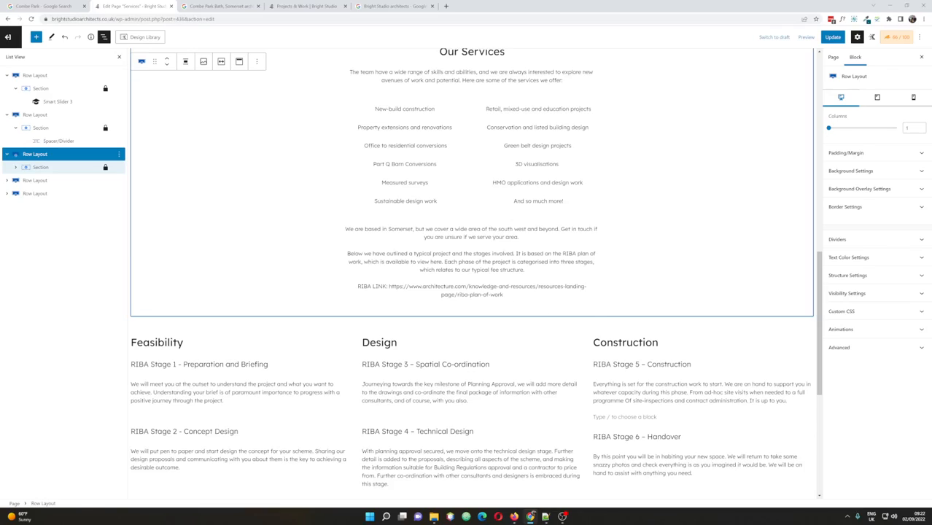
{"action": "left_click", "coordinate": [582, 313]}
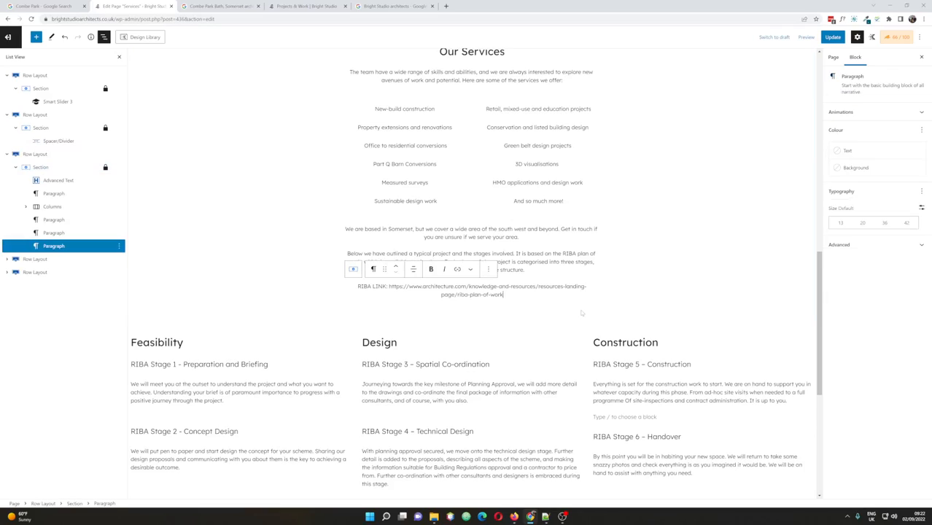
{"action": "key", "text": "Return"}
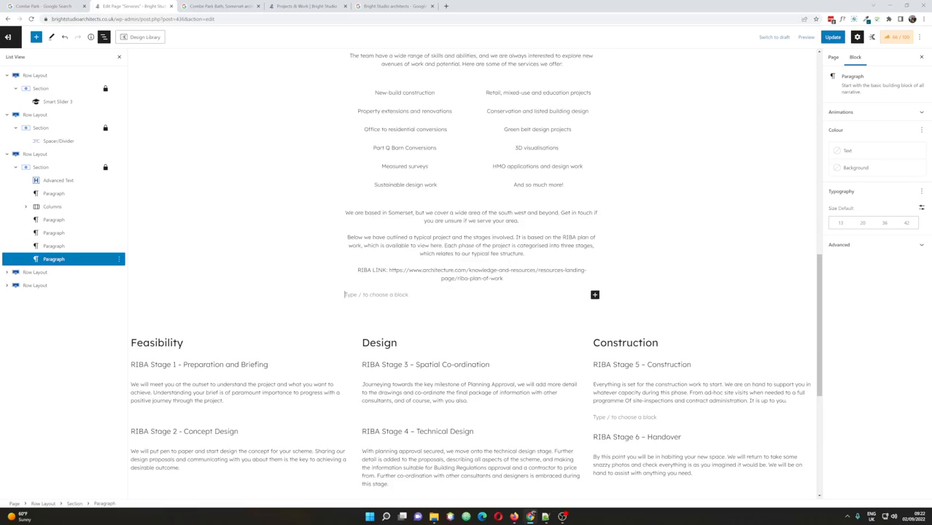
{"action": "left_click", "coordinate": [594, 295]}
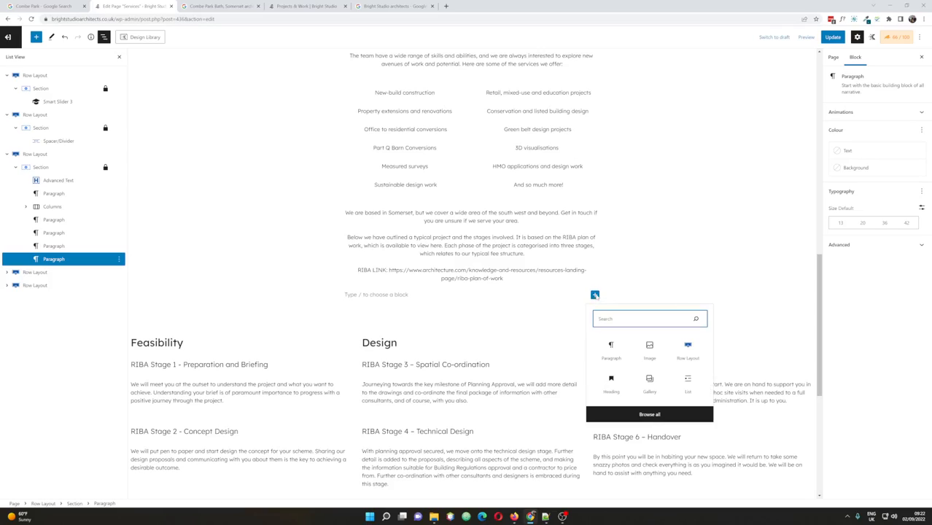
{"action": "type", "text": "vid"}
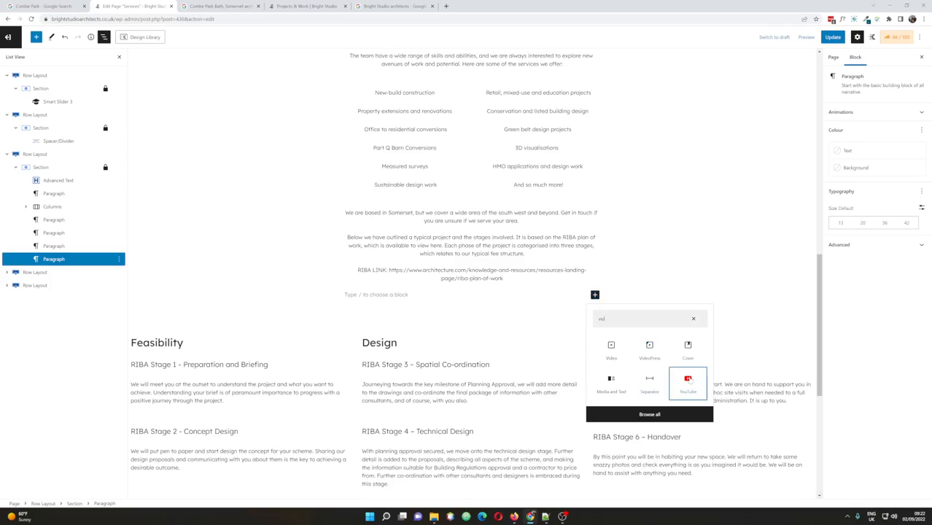
{"action": "left_click", "coordinate": [672, 378]}
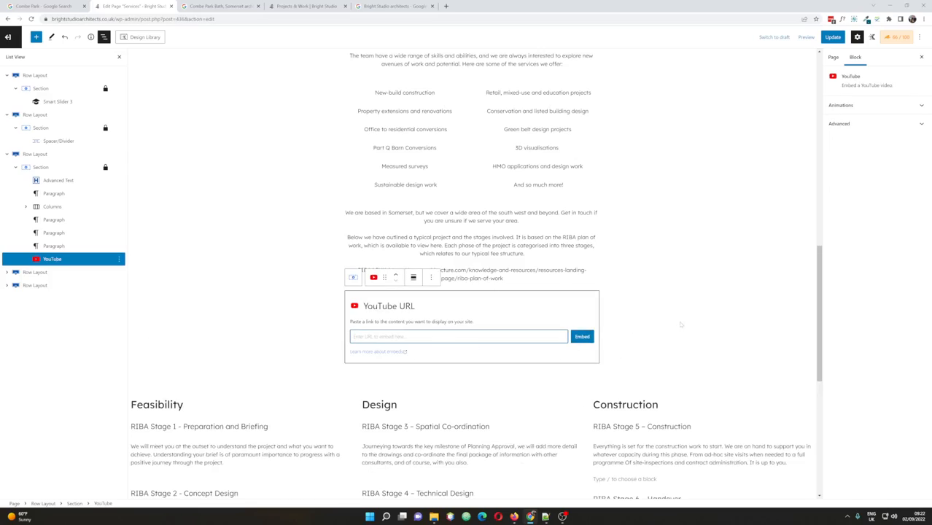
{"action": "left_click", "coordinate": [625, 324]}
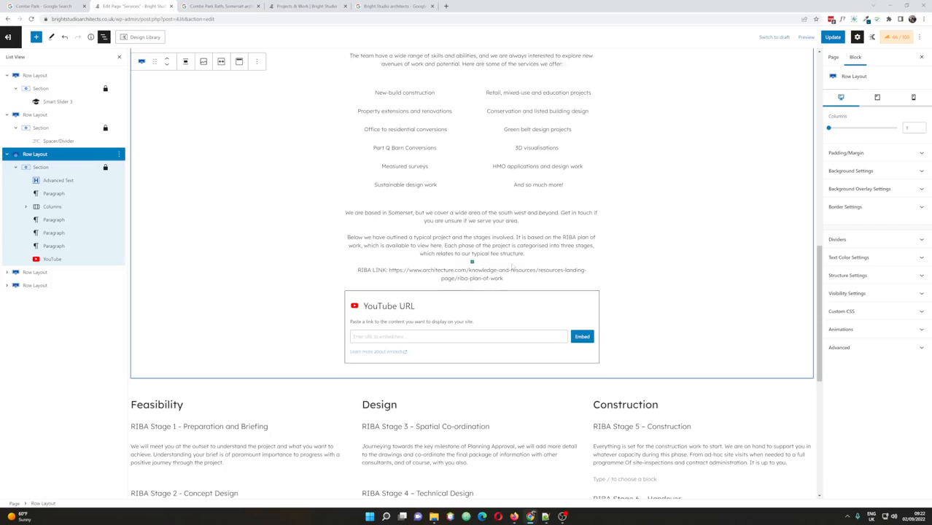
{"action": "left_click", "coordinate": [624, 324]}
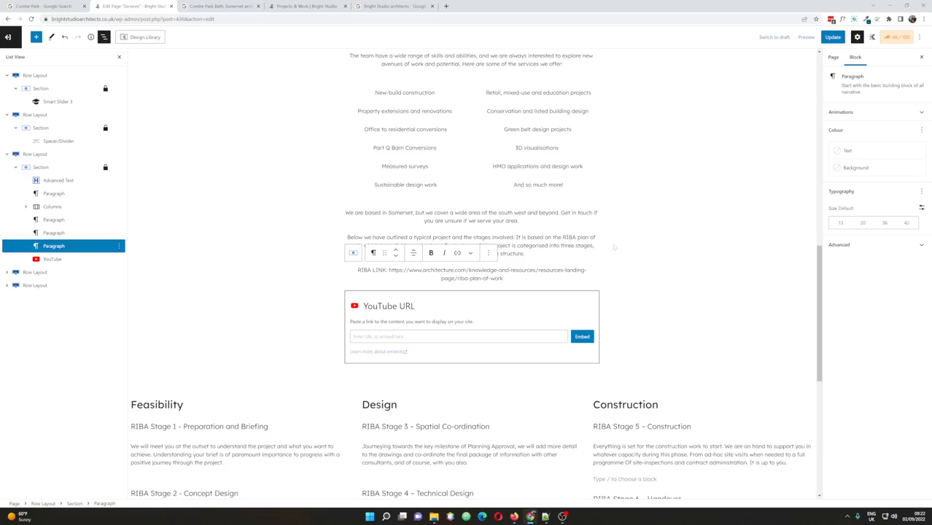
Step: Select the "Our Services" heading and its parent Row Layout and Section in the page content, ending on the heading
{"action": "scroll", "coordinate": [629, 268], "scroll_direction": "up", "scroll_amount": 1}
{"action": "scroll", "coordinate": [629, 267], "scroll_direction": "up", "scroll_amount": 4}
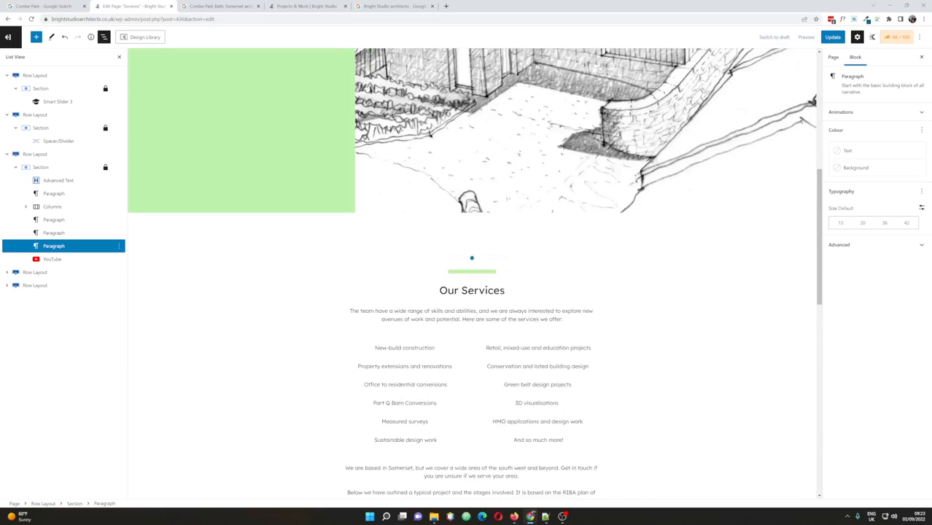
{"action": "left_click", "coordinate": [462, 305]}
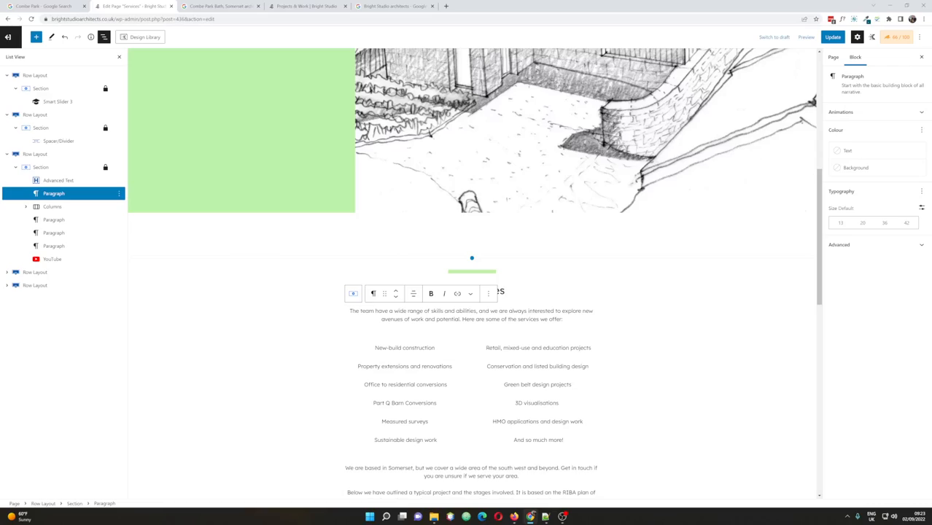
{"action": "left_click", "coordinate": [517, 284]}
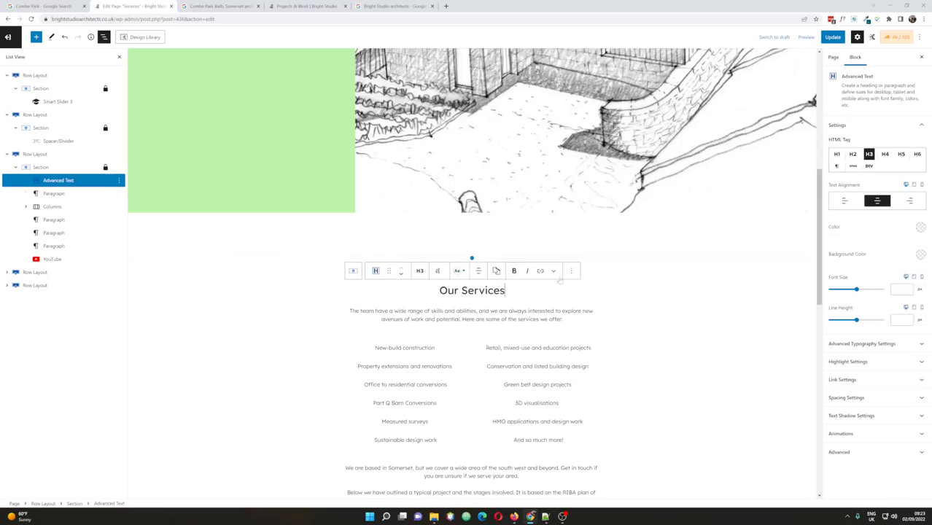
{"action": "left_click", "coordinate": [527, 283]}
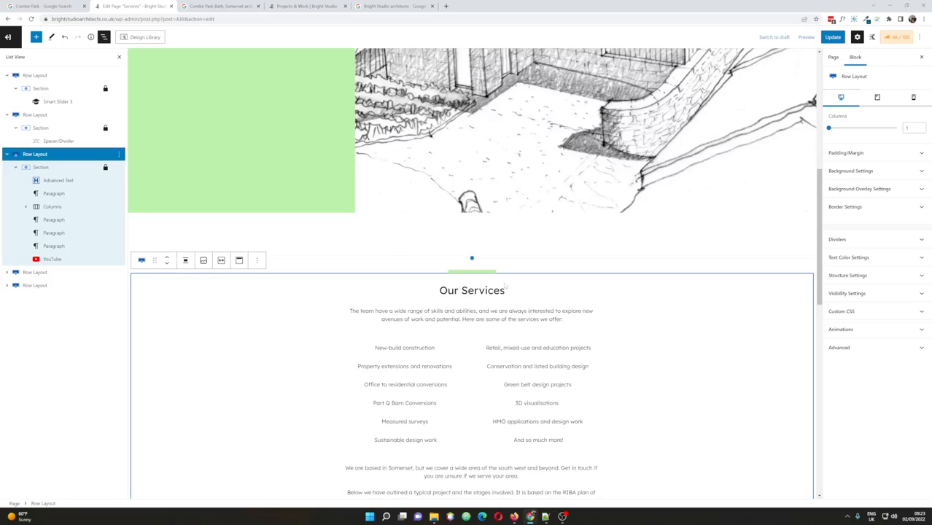
{"action": "left_click", "coordinate": [526, 284]}
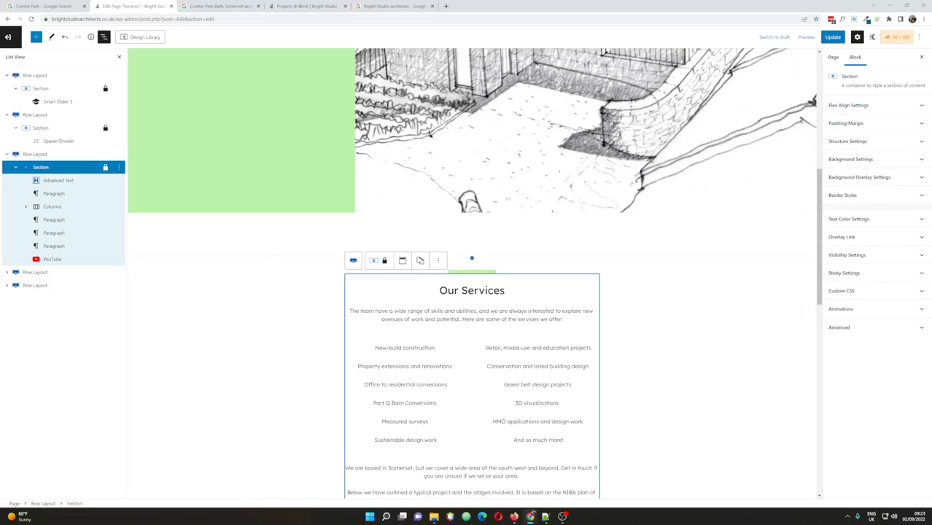
{"action": "left_click", "coordinate": [526, 284]}
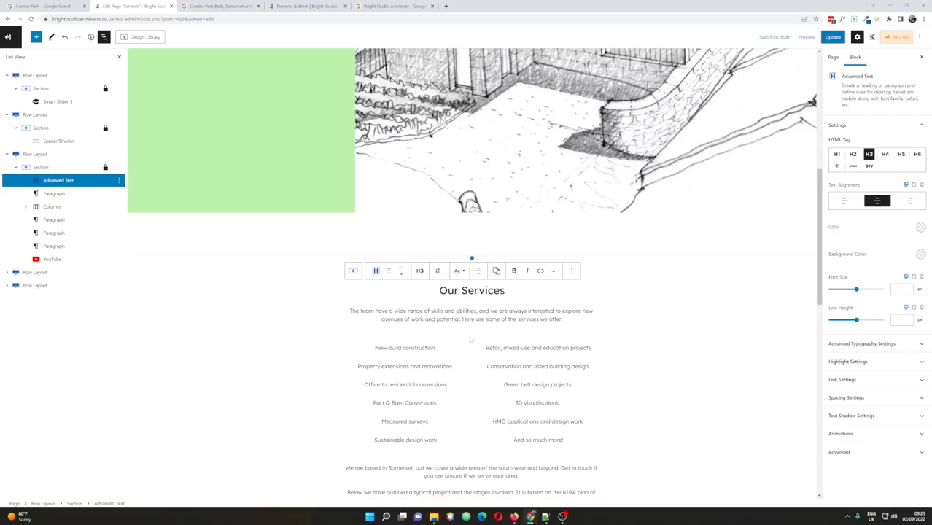
Step: Insert an empty block before the "Our Services" Advanced Text block from the block structure
{"action": "left_click", "coordinate": [47, 181]}
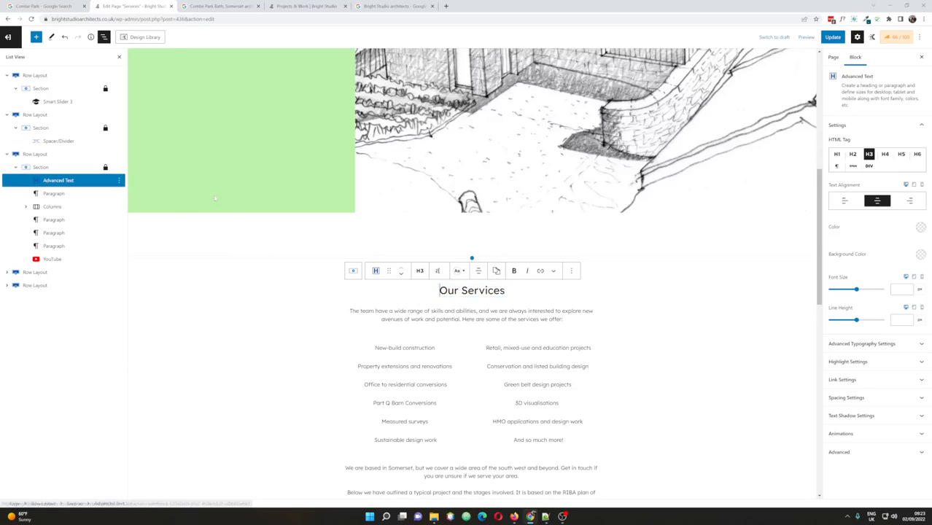
{"action": "left_click", "coordinate": [119, 181]}
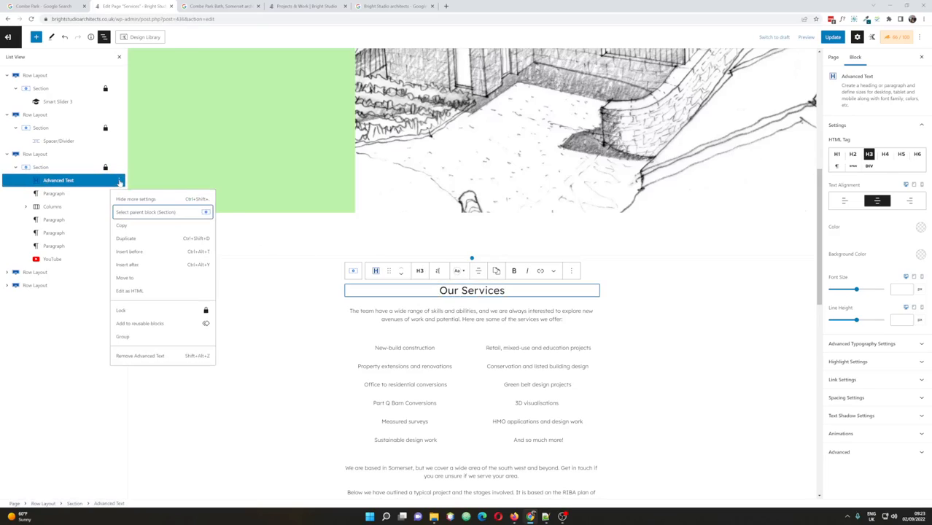
{"action": "left_click", "coordinate": [136, 252]}
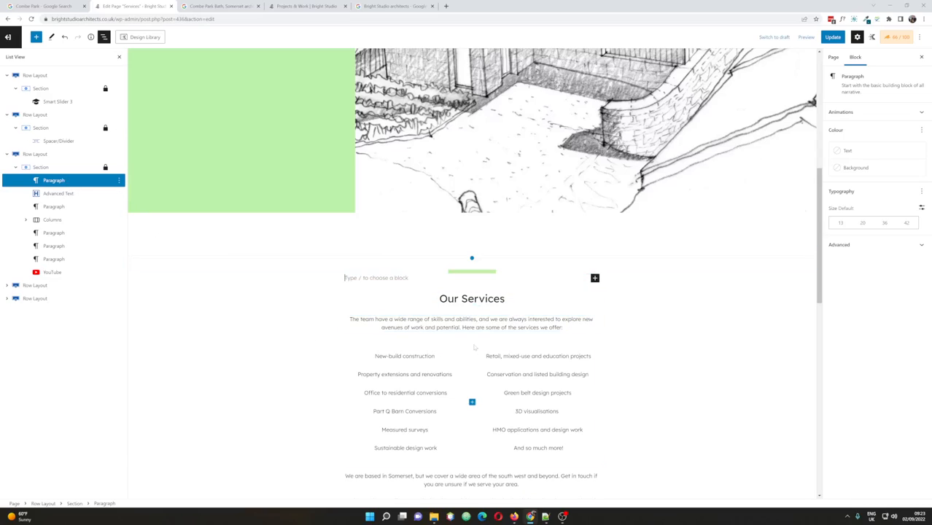
Step: Select the "We are based in Somerset" paragraph, the YouTube block and the surrounding Row Layout one after another in the page content
{"action": "scroll", "coordinate": [467, 401], "scroll_direction": "down", "scroll_amount": 1}
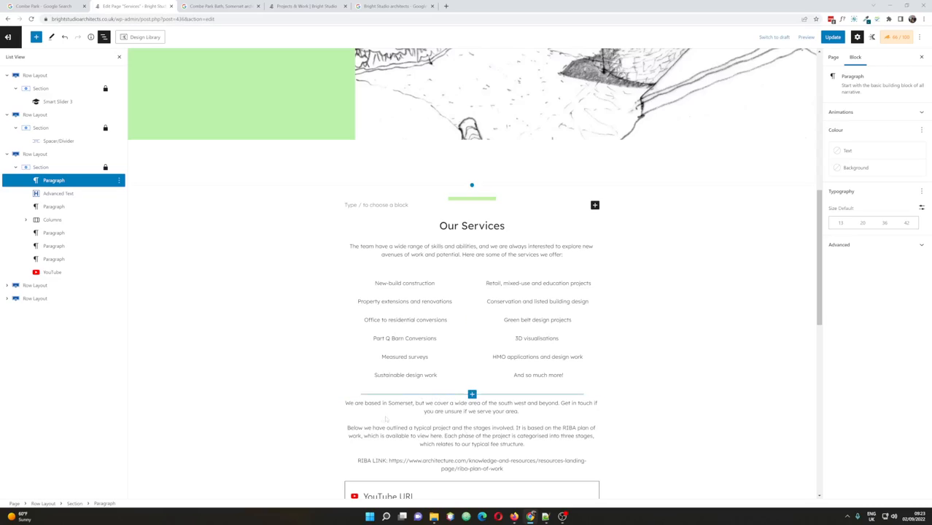
{"action": "left_click", "coordinate": [520, 411]}
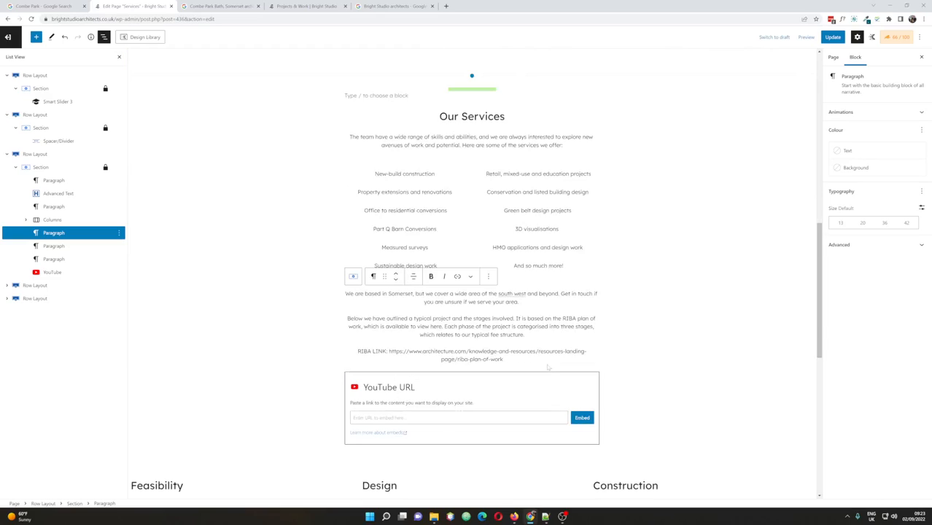
{"action": "left_click", "coordinate": [551, 374]}
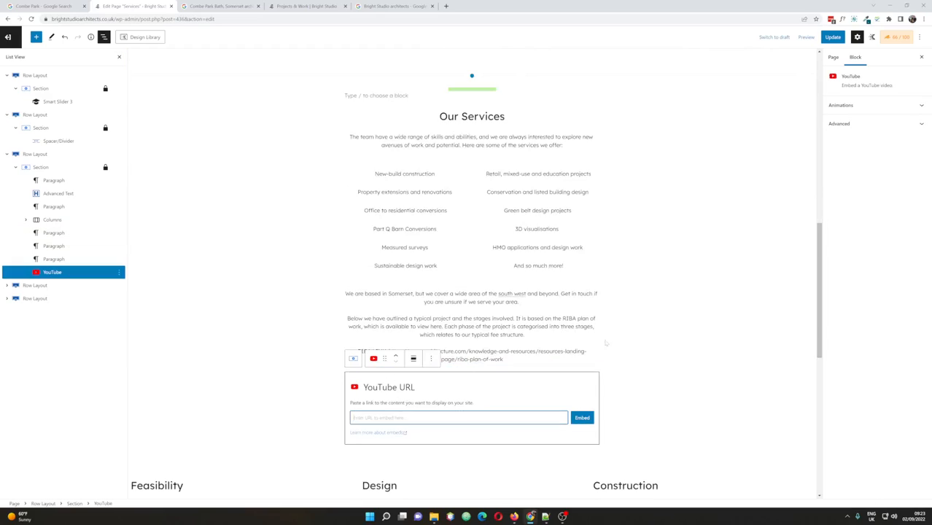
{"action": "left_click", "coordinate": [618, 292]}
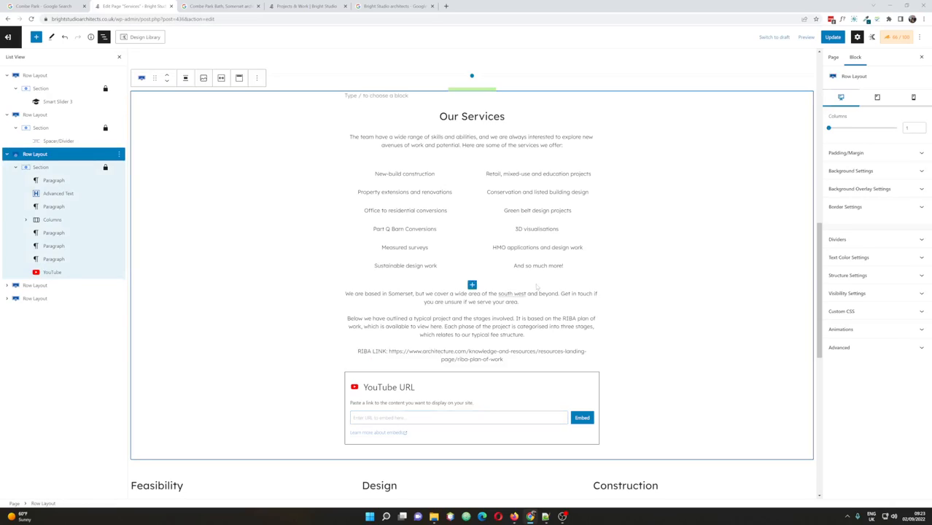
Step: Leave the Services page editor for the list of pages and discard the unsaved changes
{"action": "scroll", "coordinate": [302, 270], "scroll_direction": "up", "scroll_amount": 2}
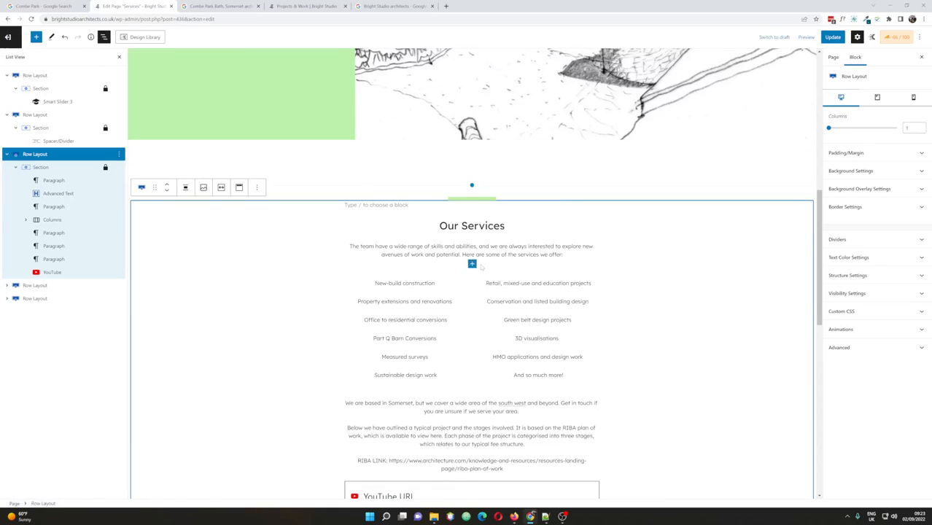
{"action": "scroll", "coordinate": [481, 264], "scroll_direction": "up", "scroll_amount": 2}
{"action": "scroll", "coordinate": [487, 281], "scroll_direction": "up", "scroll_amount": 2}
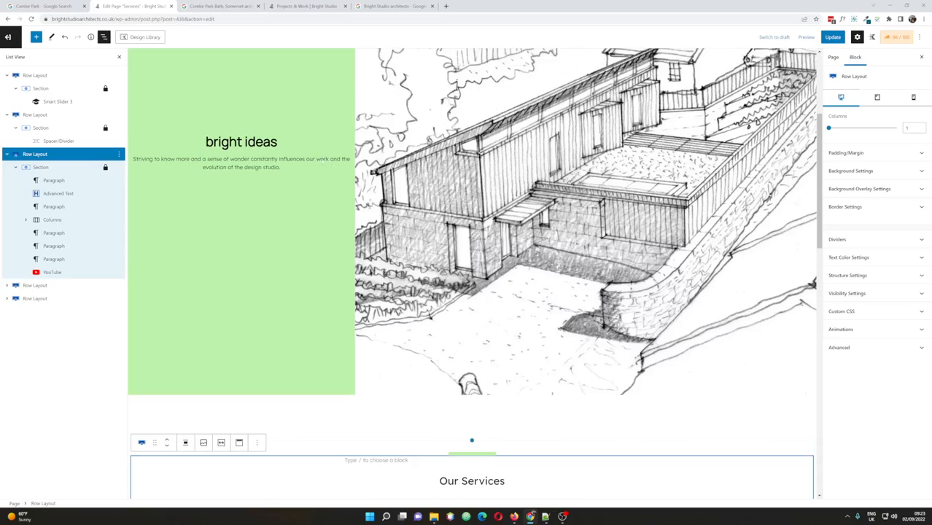
{"action": "left_click", "coordinate": [8, 37]}
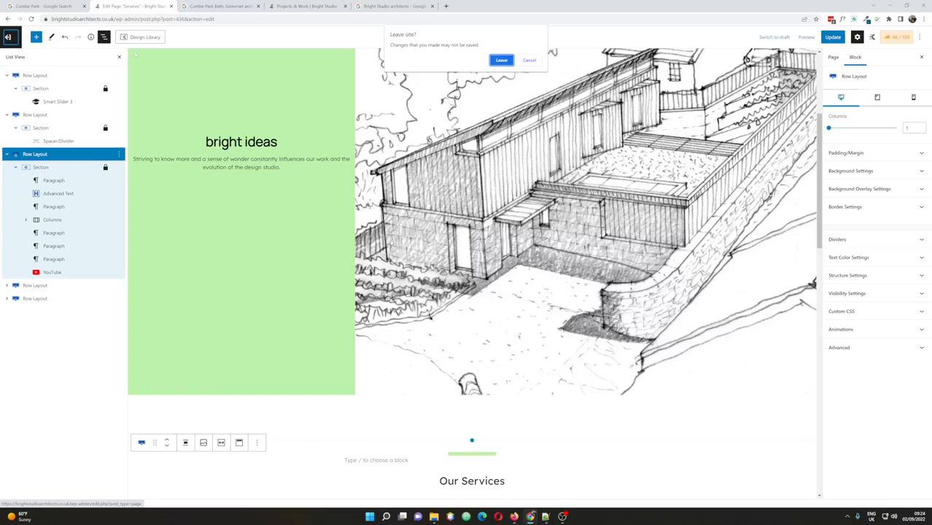
{"action": "left_click", "coordinate": [501, 60]}
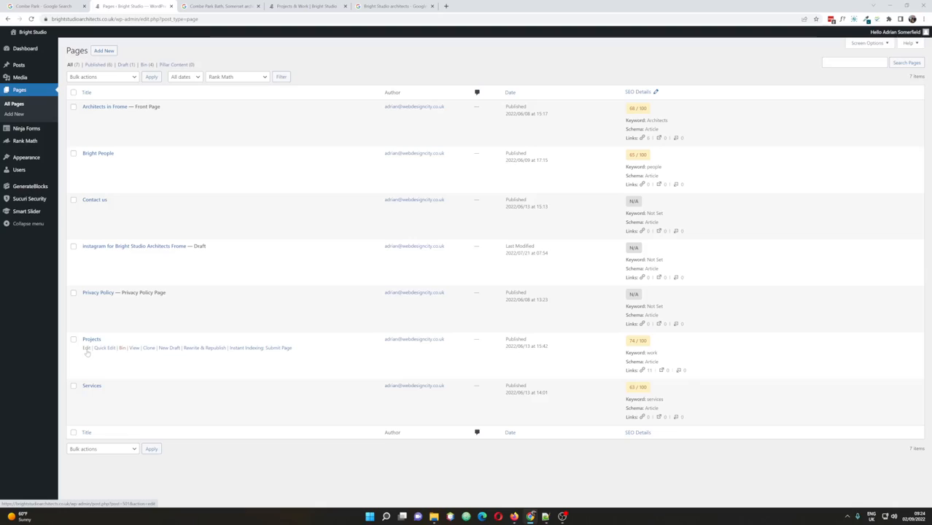
Step: Open the Projects page for editing, look it over and return to the list of pages
{"action": "left_click", "coordinate": [86, 350]}
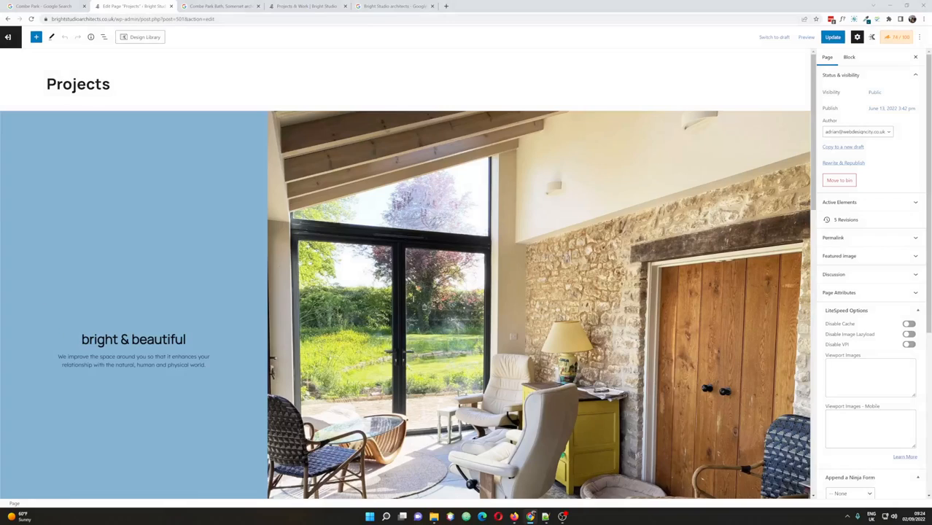
{"action": "left_click", "coordinate": [8, 37]}
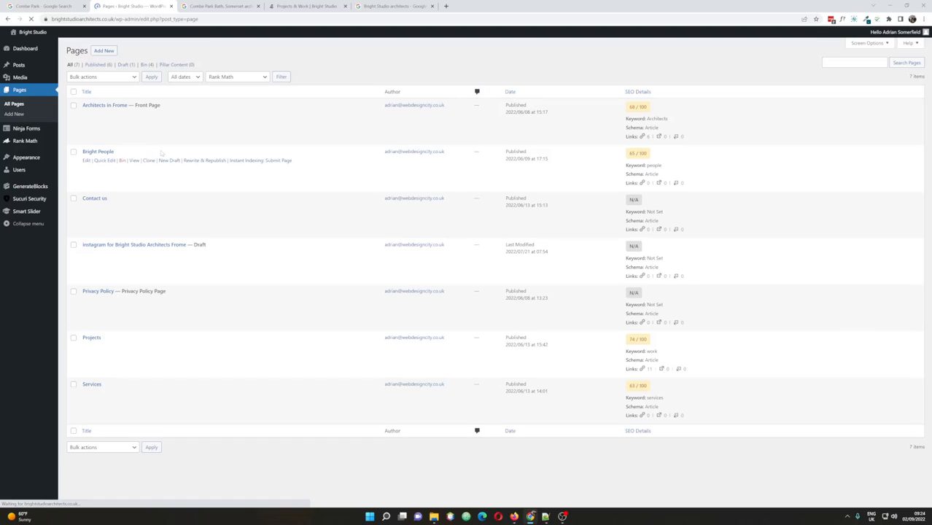
Step: Open the Pen-Y-Common post for editing from the list of all posts and select its image gallery block
{"action": "mouse_move", "coordinate": [22, 70]}
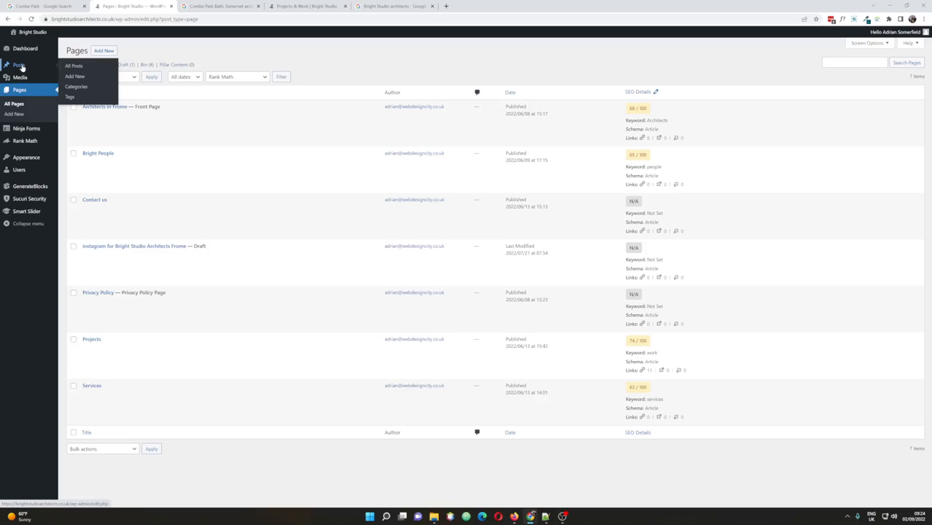
{"action": "left_click", "coordinate": [69, 66]}
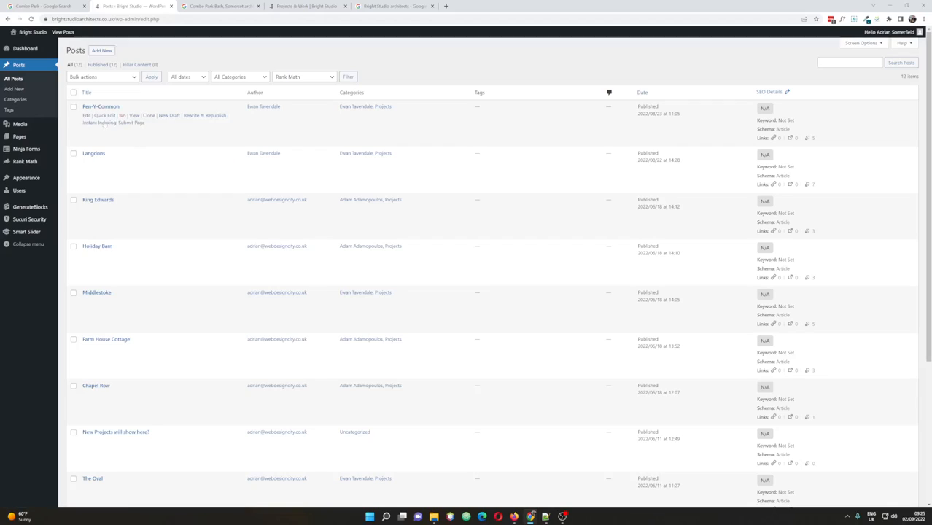
{"action": "left_click", "coordinate": [85, 115]}
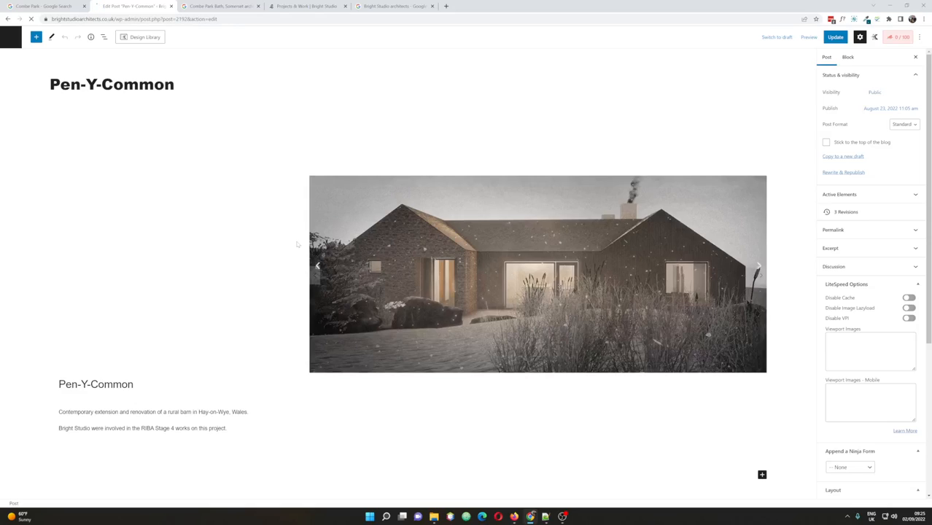
{"action": "left_click", "coordinate": [207, 163]}
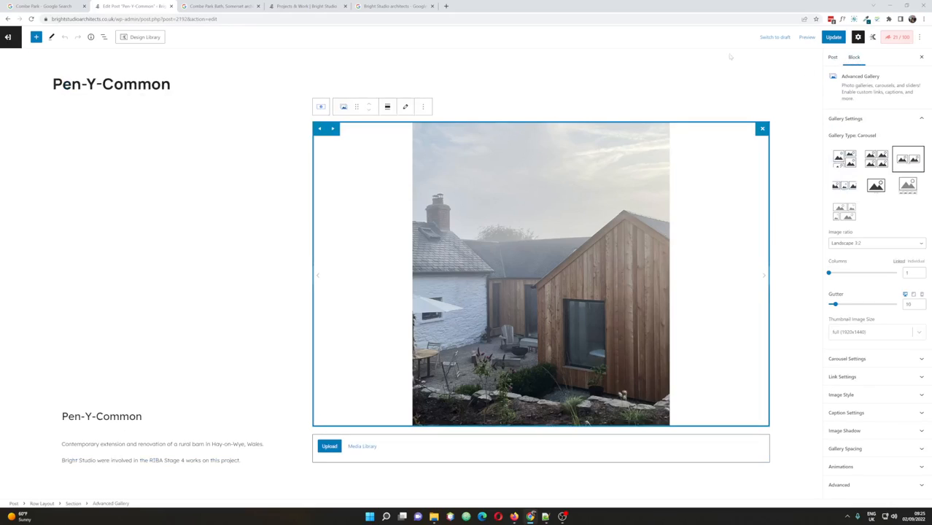
Step: Show the Categories settings of the Pen-Y-Common post and return to the list of posts
{"action": "left_click", "coordinate": [830, 58]}
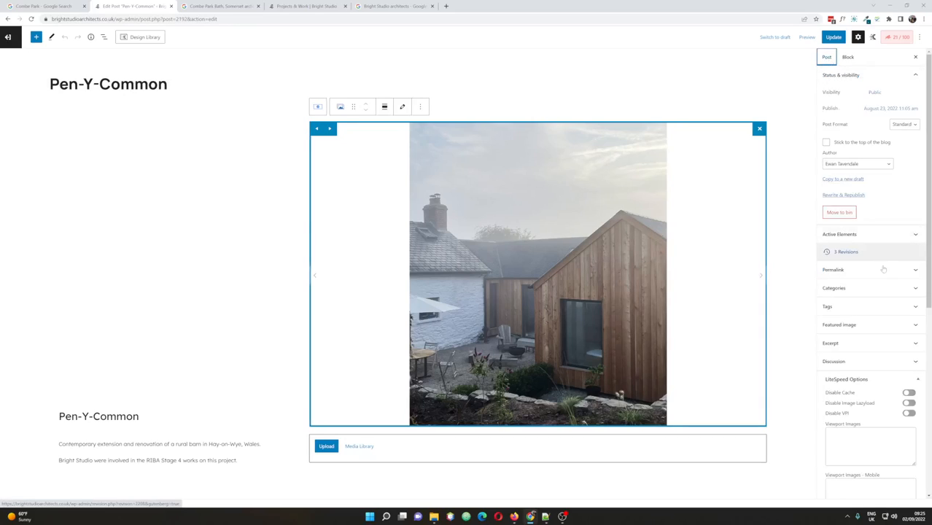
{"action": "scroll", "coordinate": [882, 287], "scroll_direction": "down", "scroll_amount": 2}
{"action": "scroll", "coordinate": [882, 286], "scroll_direction": "down", "scroll_amount": 1}
{"action": "scroll", "coordinate": [877, 267], "scroll_direction": "up", "scroll_amount": 1}
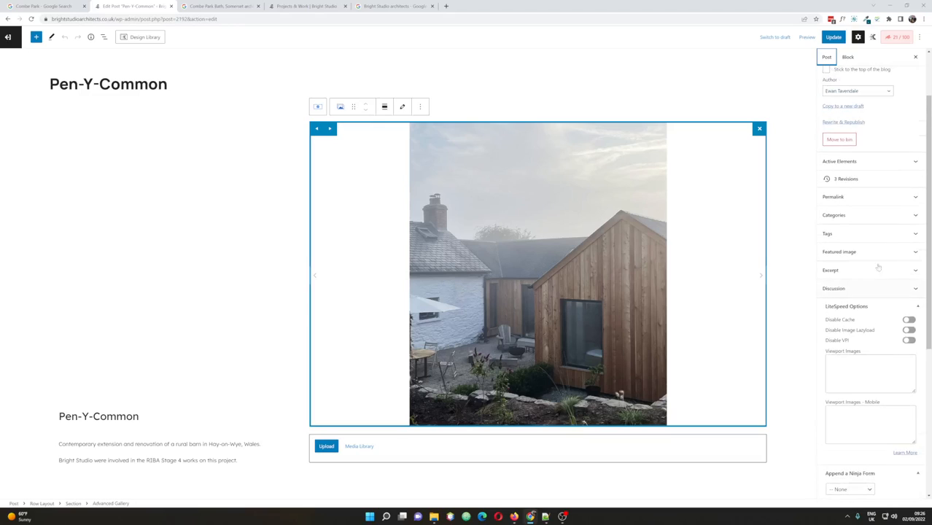
{"action": "left_click", "coordinate": [859, 216]}
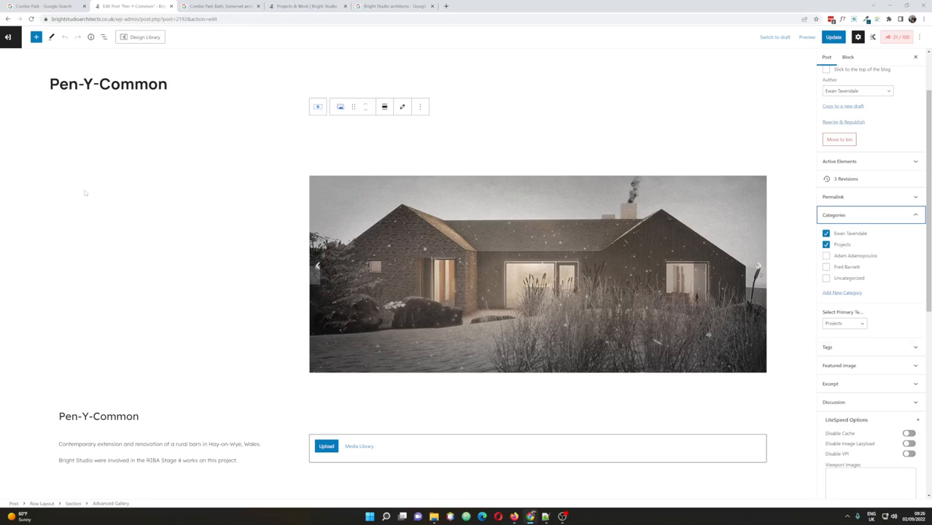
{"action": "left_click", "coordinate": [10, 38]}
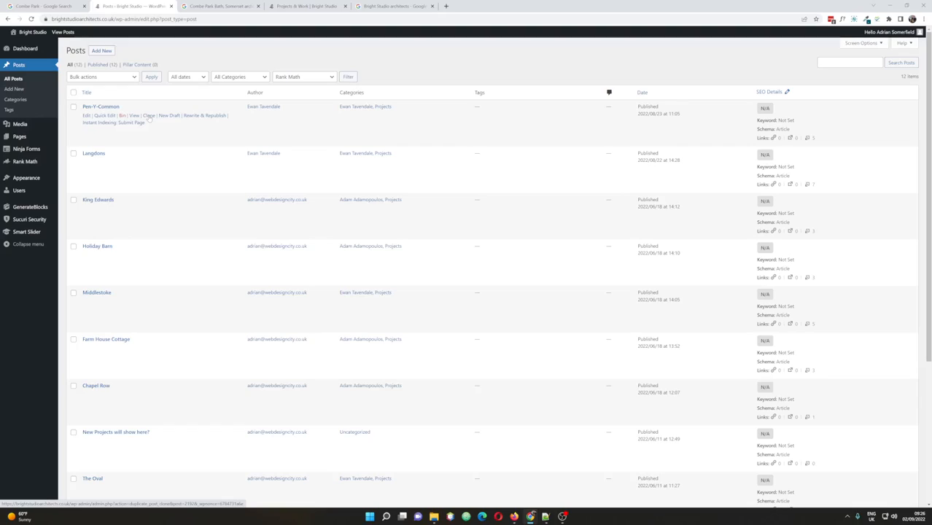
Step: Clone the Pen-Y-Common post, then open the draft's image gallery for editing and close it without changes
{"action": "left_click", "coordinate": [149, 116]}
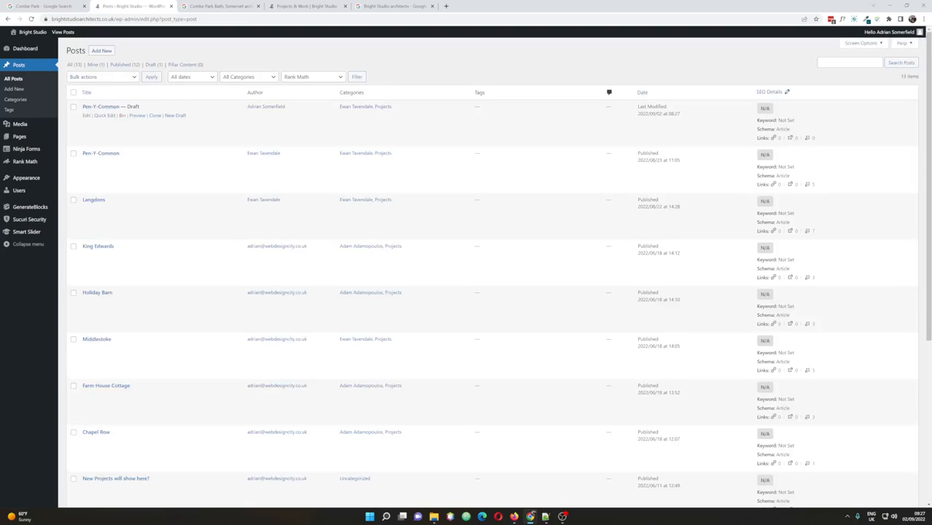
{"action": "left_click", "coordinate": [86, 116]}
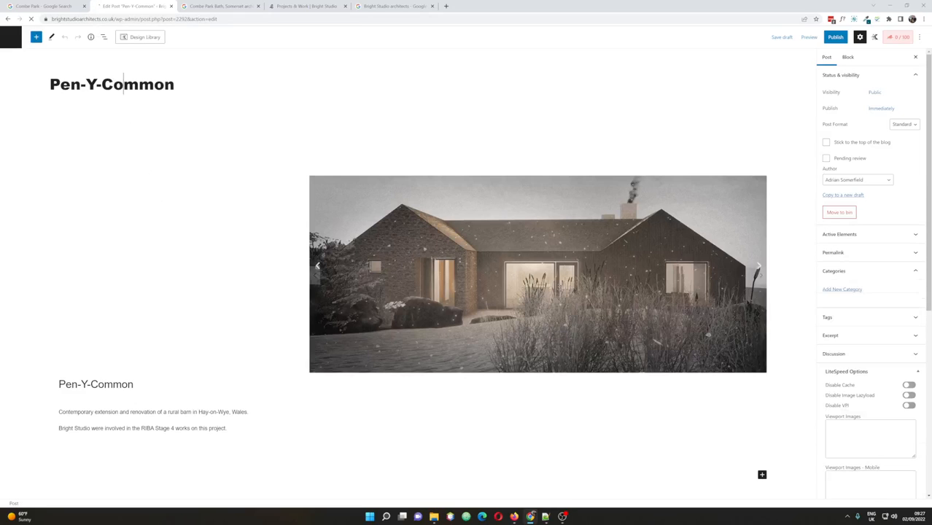
{"action": "left_click", "coordinate": [445, 236]}
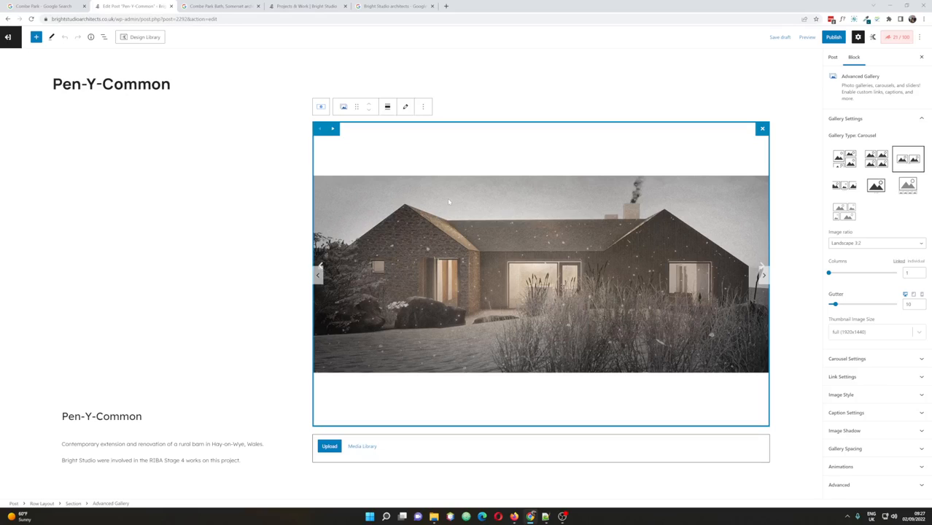
{"action": "left_click", "coordinate": [421, 238]}
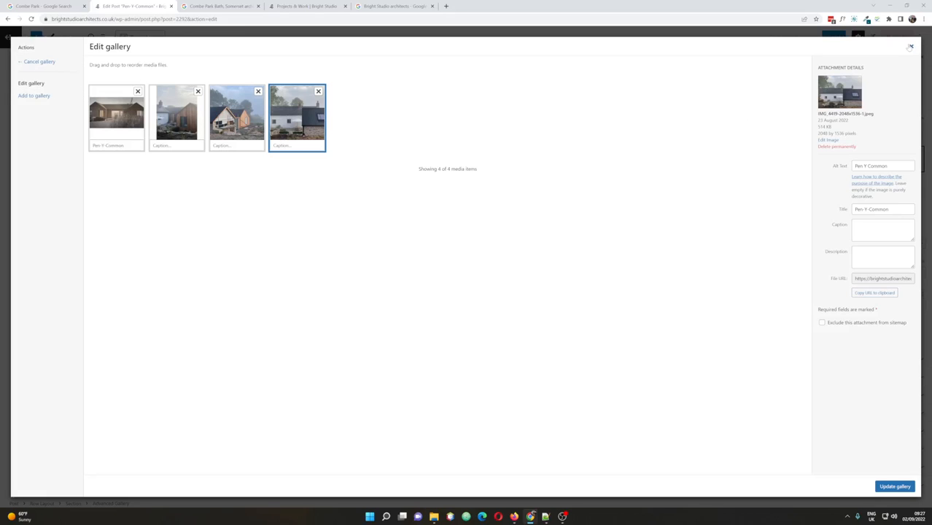
{"action": "left_click", "coordinate": [911, 46]}
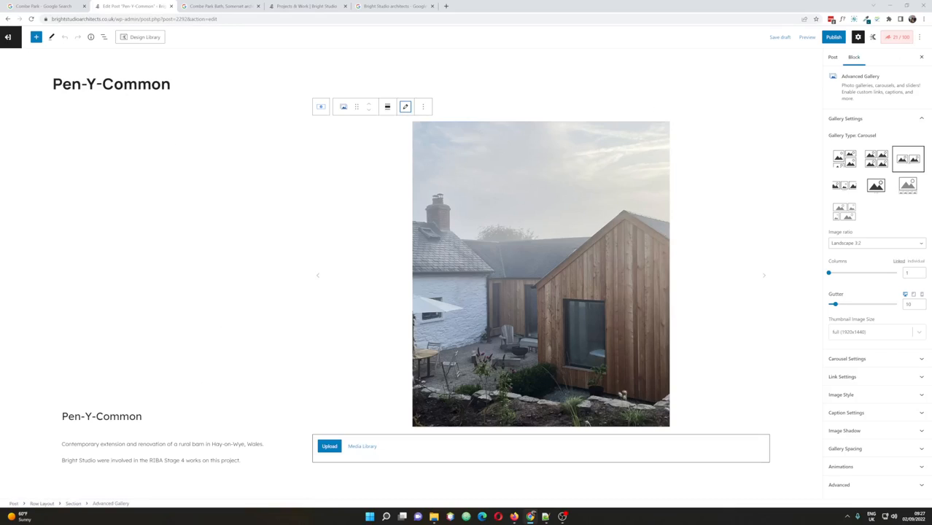
Step: Select the draft's Pen-Y-Common heading, then return to the list of posts and move the cloned draft to the bin
{"action": "left_click", "coordinate": [67, 419]}
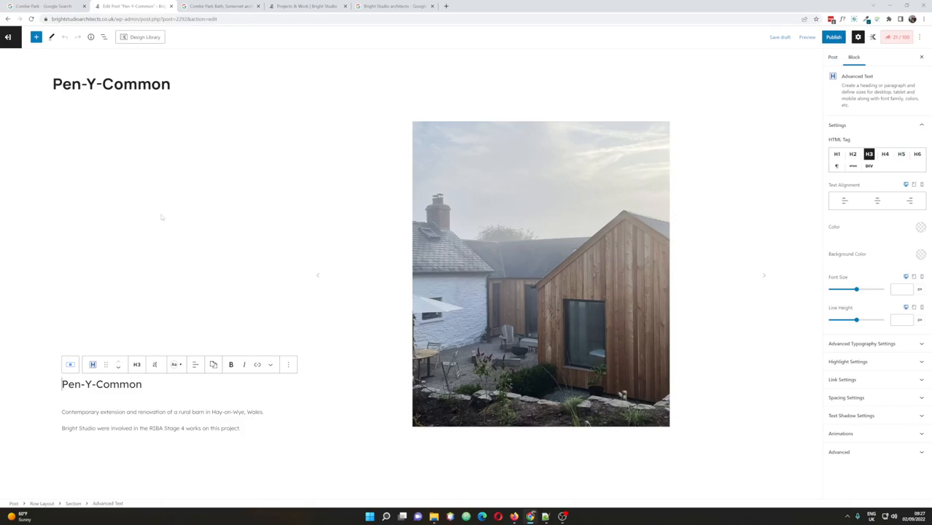
{"action": "left_click", "coordinate": [9, 37]}
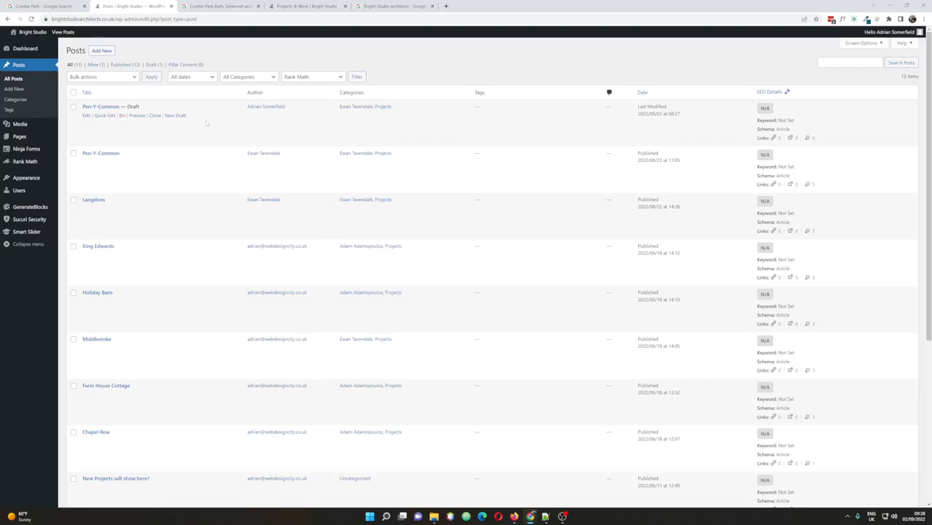
{"action": "left_click", "coordinate": [123, 115]}
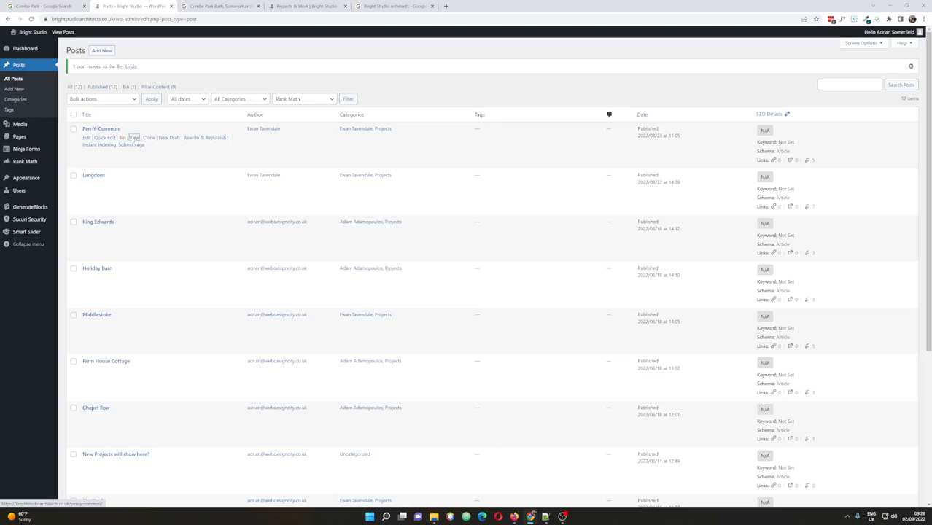
Step: View the published Pen-Y-Common post in a new browser tab and copy its full web address
{"action": "middle_click", "coordinate": [134, 138]}
{"action": "left_click", "coordinate": [200, 6]}
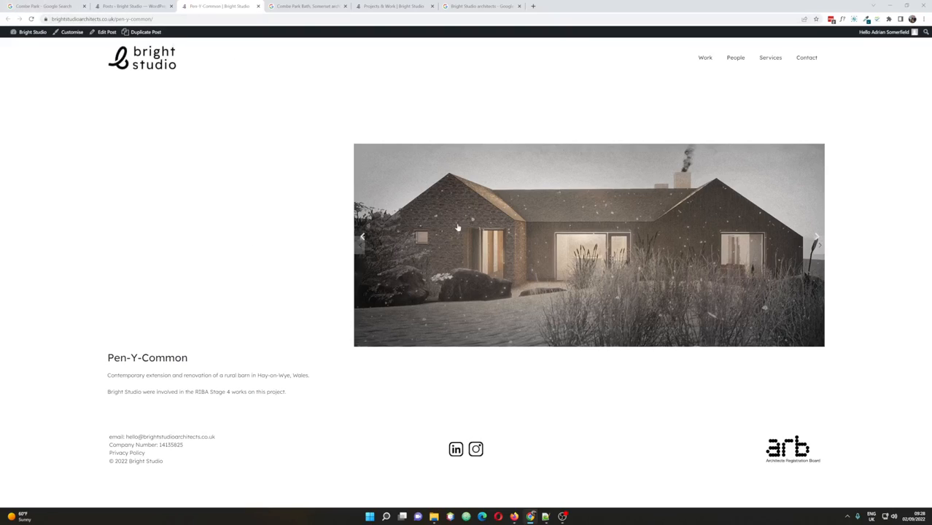
{"action": "left_click", "coordinate": [150, 20]}
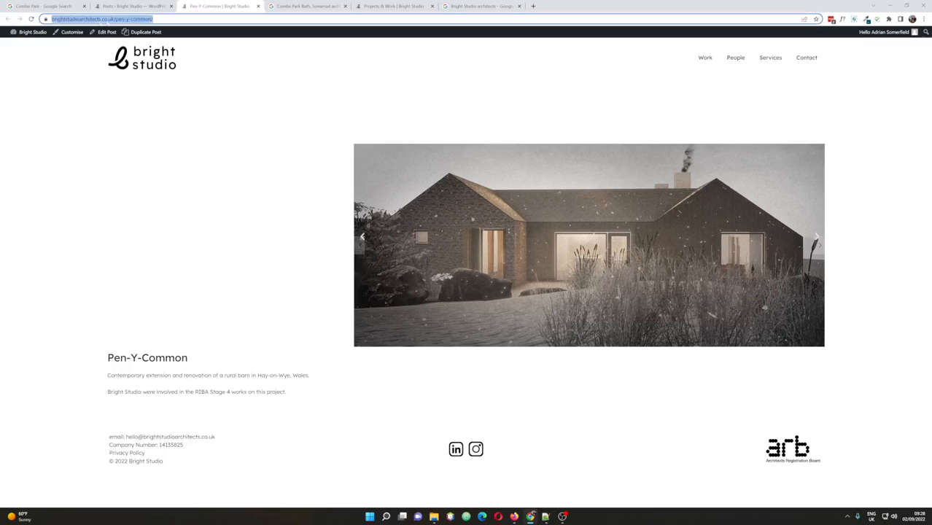
{"action": "key", "text": "End"}
{"action": "left_click_drag", "start_coordinate": [170, 19], "coordinate": [49, 20]}
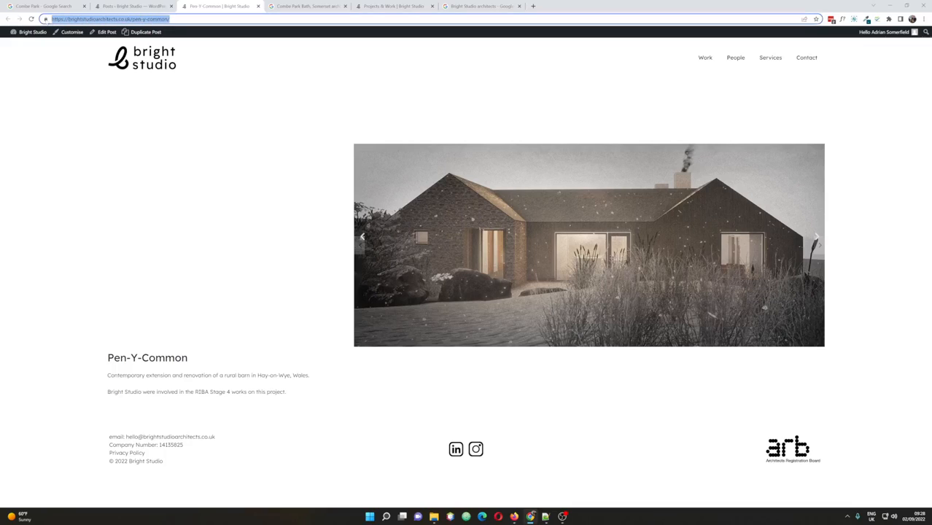
{"action": "right_click", "coordinate": [89, 20]}
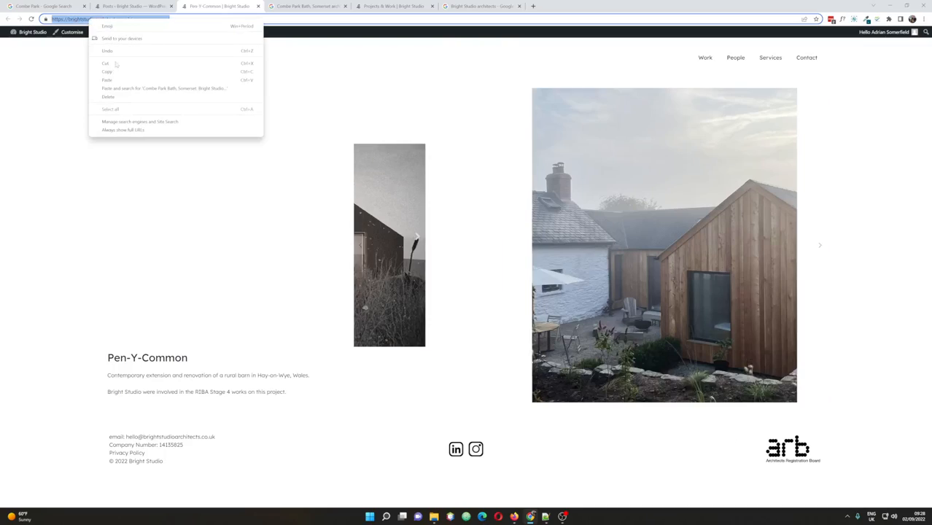
{"action": "left_click", "coordinate": [107, 72]}
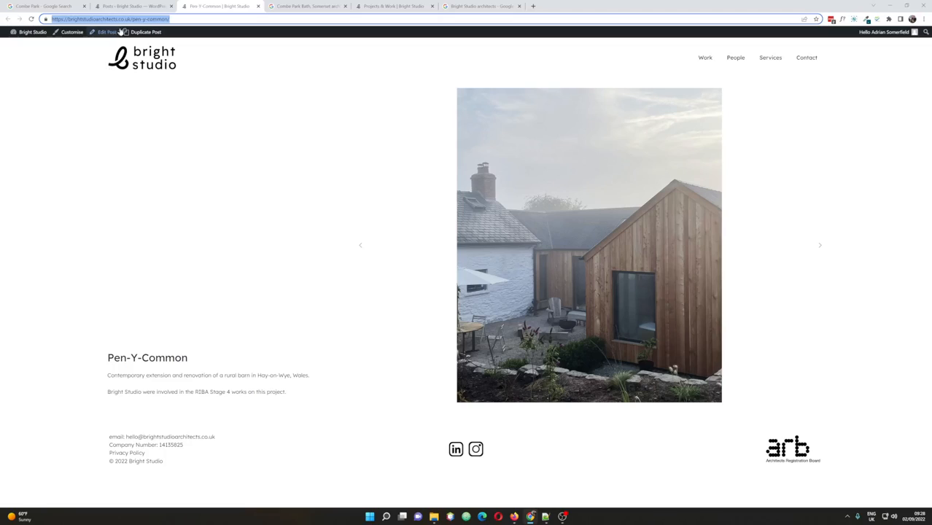
{"action": "left_click", "coordinate": [298, 133]}
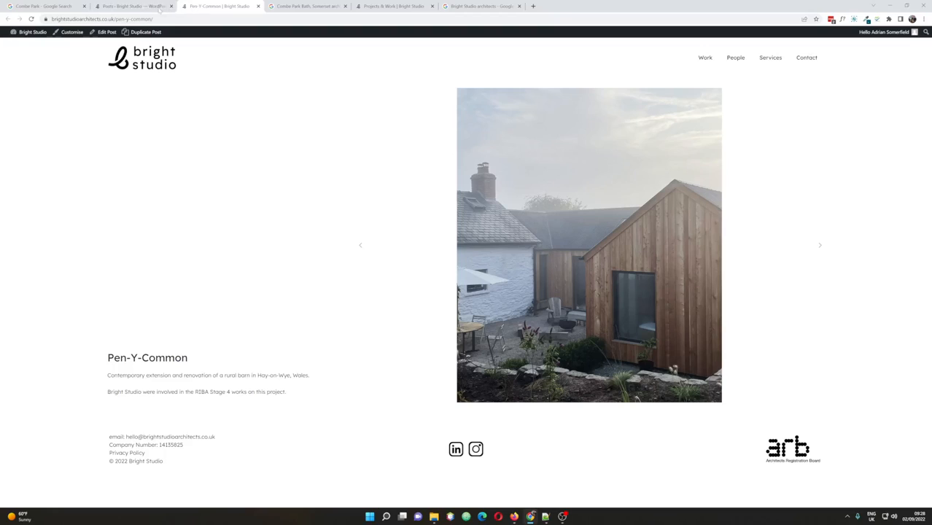
Step: Return to the WordPress admin and open the Projects page for editing from the list of all pages
{"action": "left_click", "coordinate": [134, 6]}
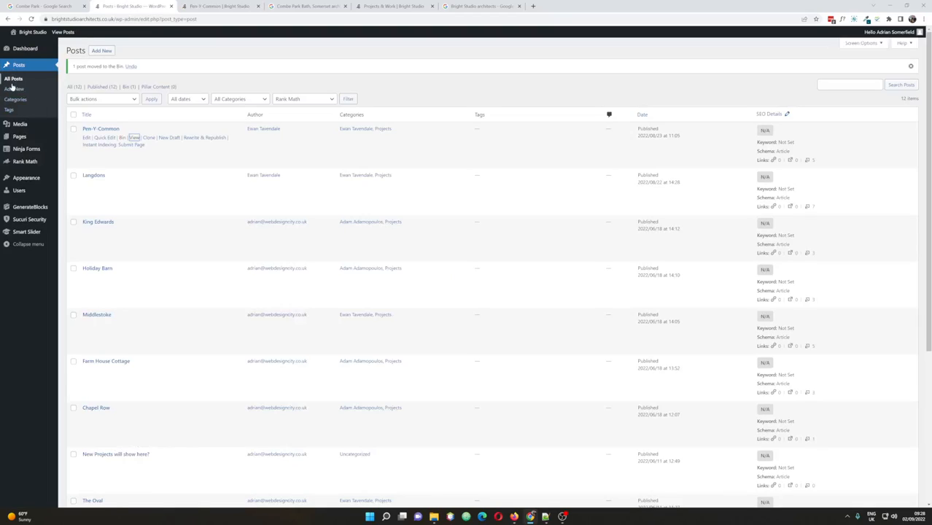
{"action": "mouse_move", "coordinate": [21, 137]}
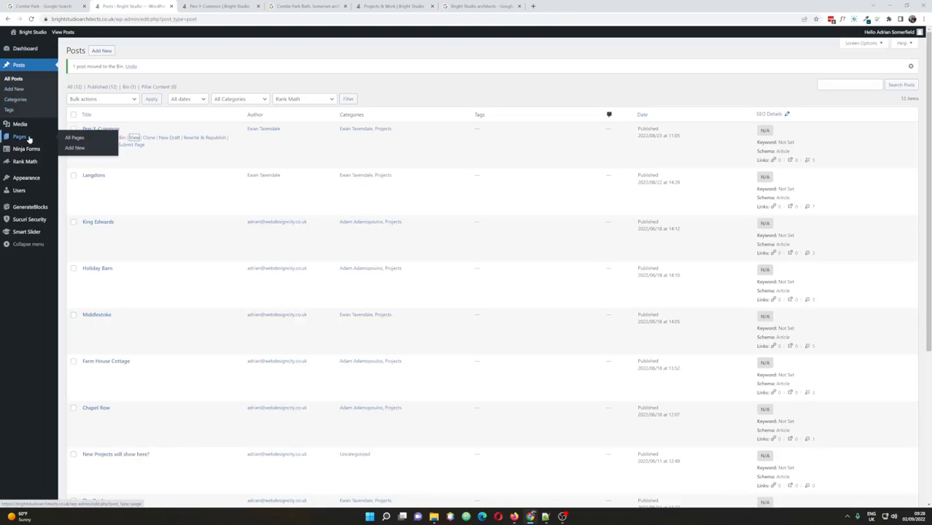
{"action": "left_click", "coordinate": [71, 137]}
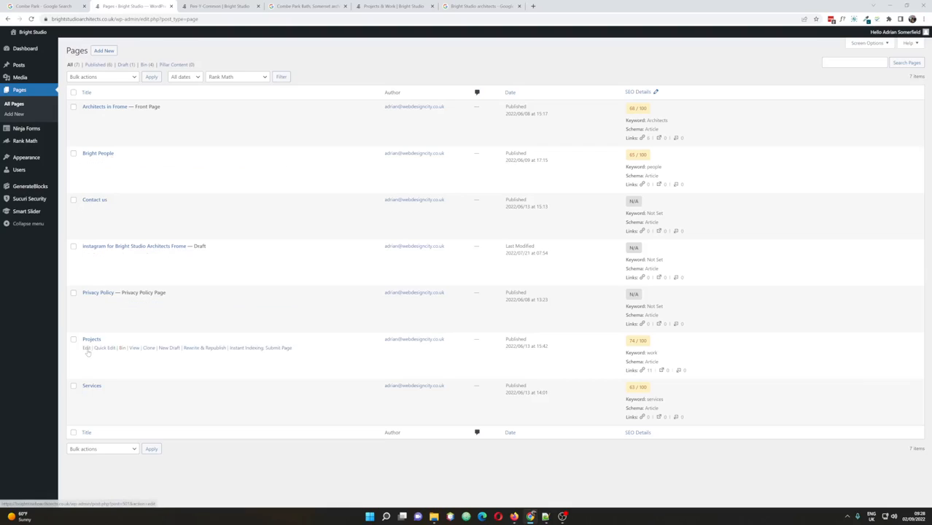
{"action": "left_click", "coordinate": [86, 347]}
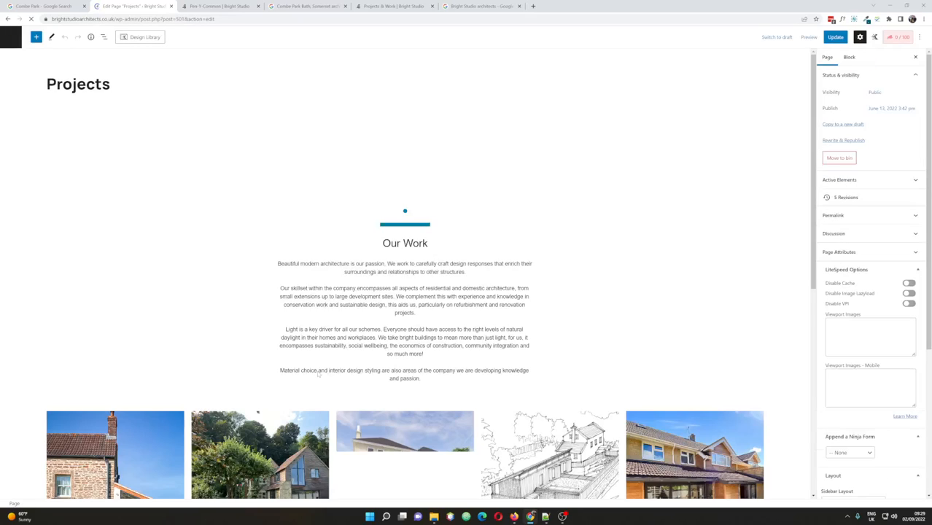
Step: Select the project image grid below the Our Work text and open its gallery for editing
{"action": "scroll", "coordinate": [318, 374], "scroll_direction": "down", "scroll_amount": 2}
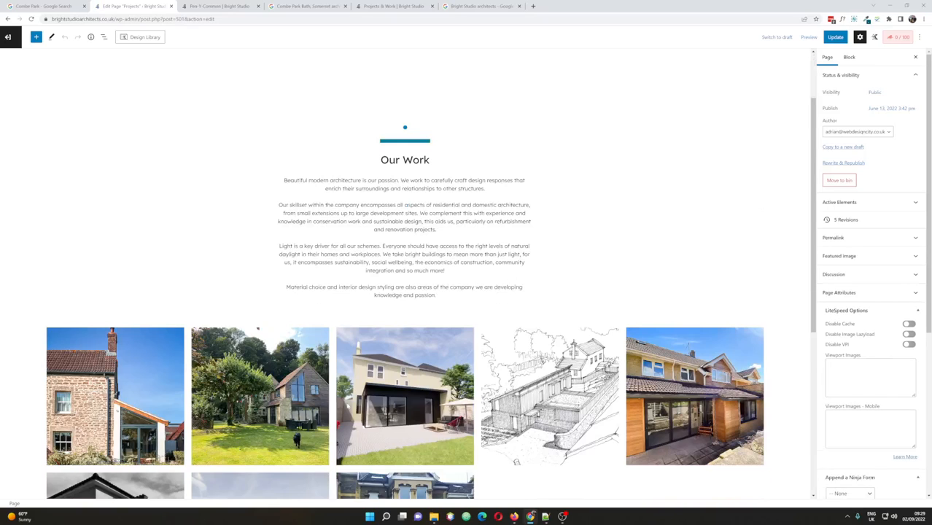
{"action": "scroll", "coordinate": [405, 333], "scroll_direction": "down", "scroll_amount": 1}
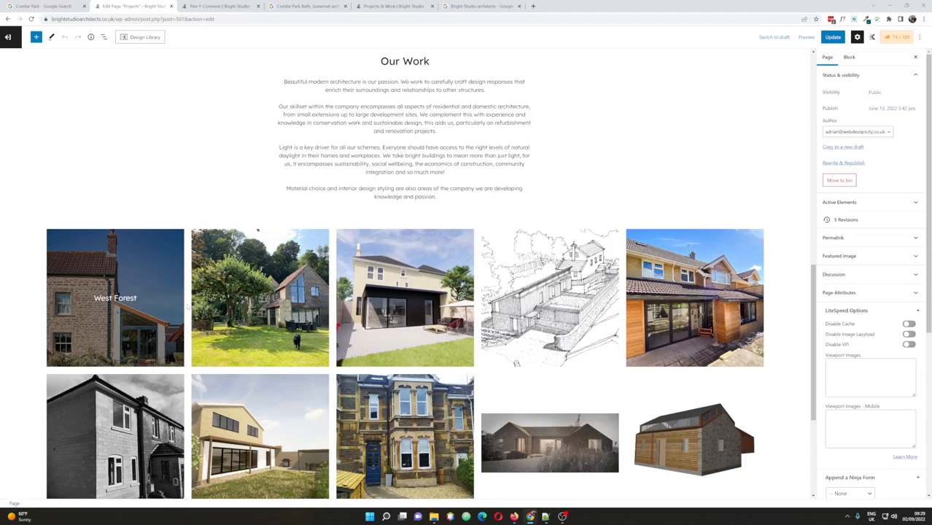
{"action": "left_click", "coordinate": [115, 306]}
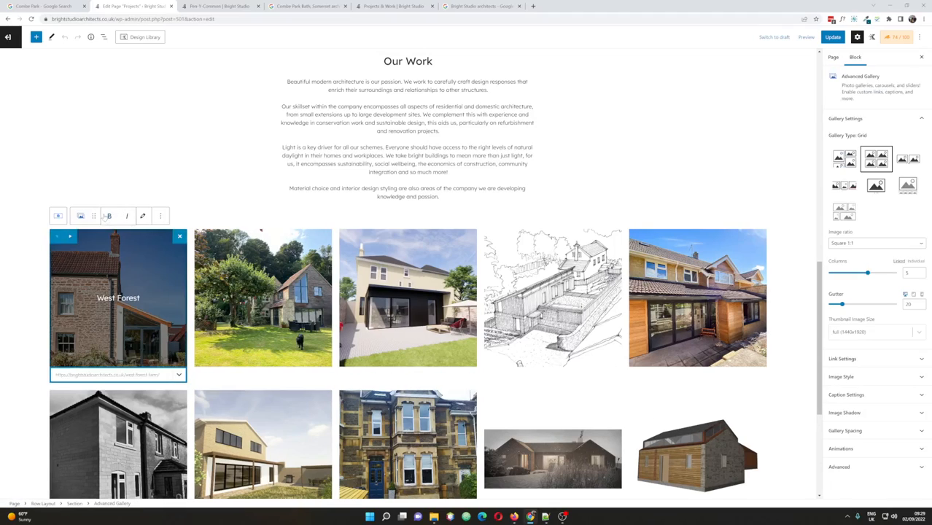
{"action": "left_click", "coordinate": [143, 218]}
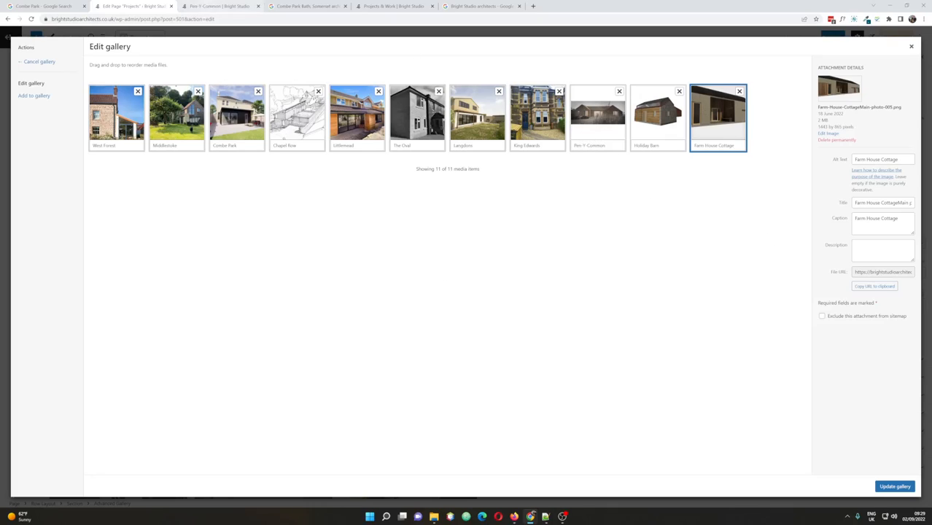
{"action": "left_click", "coordinate": [208, 7]}
{"action": "left_click", "coordinate": [146, 5]}
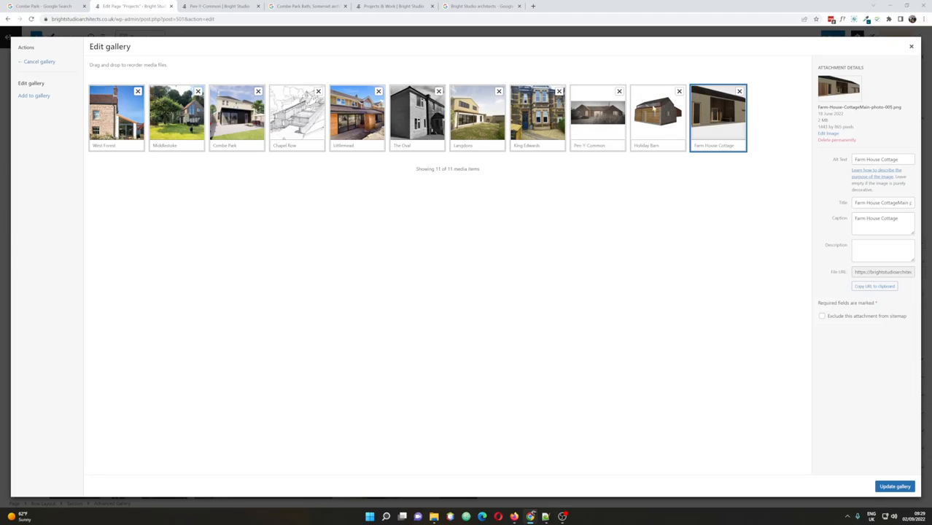
Step: Search the media library for "pen" and add the photo of the white house with dark extension to the gallery
{"action": "left_click", "coordinate": [31, 99]}
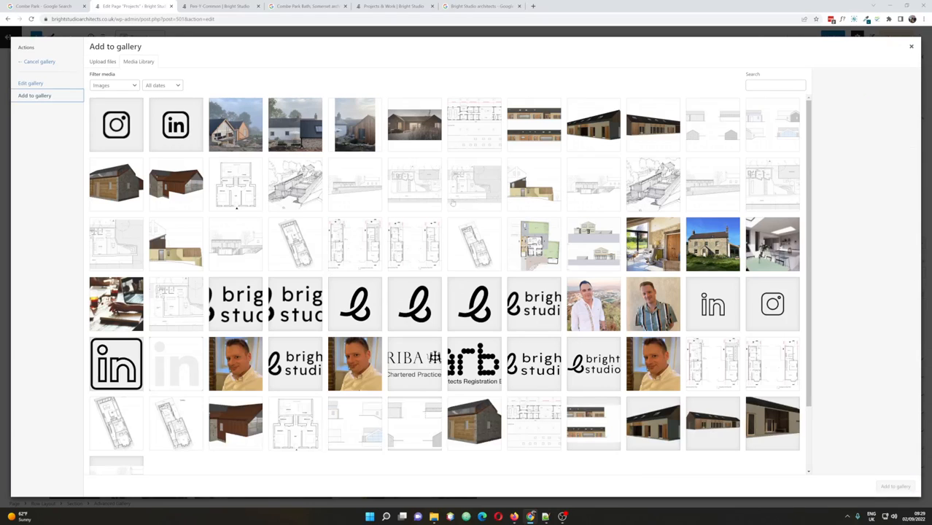
{"action": "left_click", "coordinate": [775, 84]}
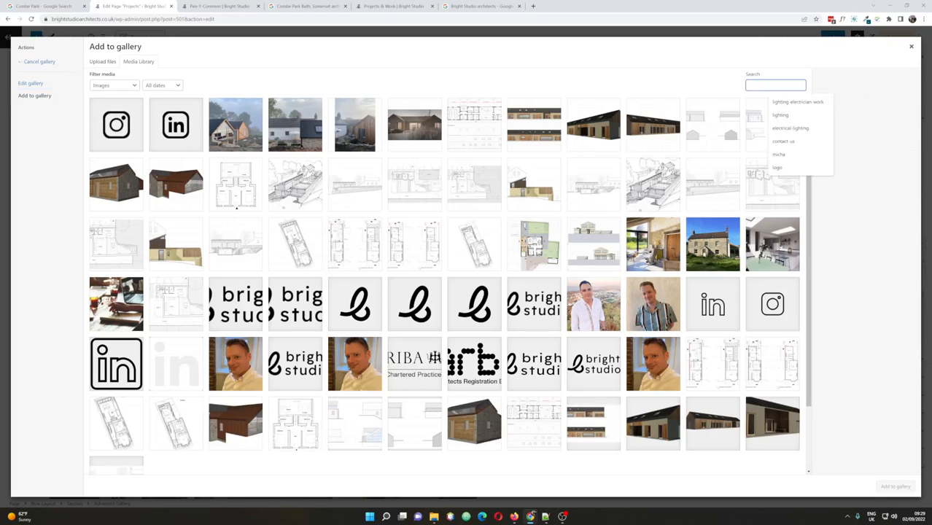
{"action": "type", "text": "pen"}
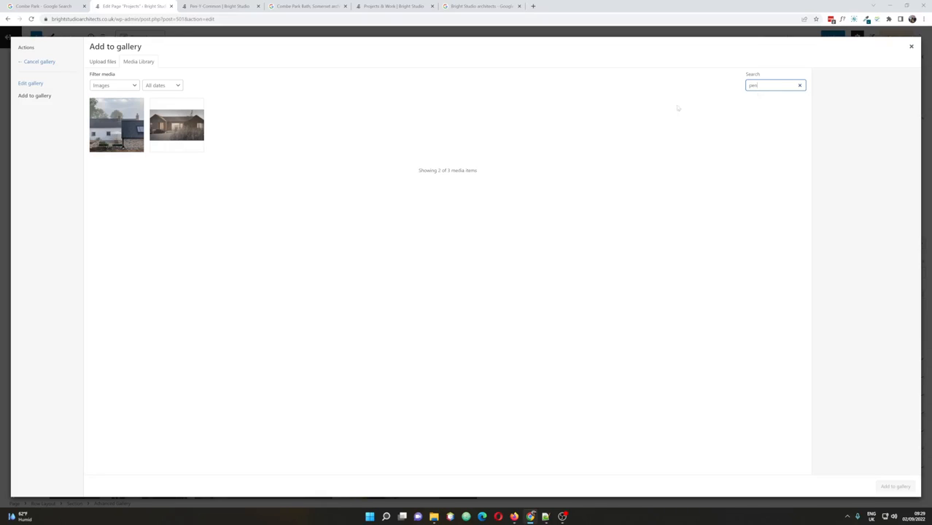
{"action": "left_click", "coordinate": [115, 133]}
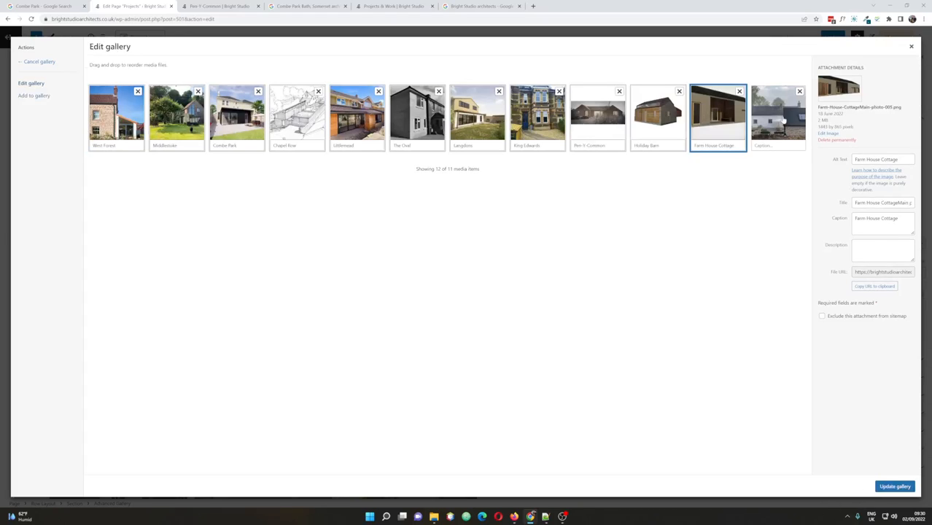
Step: Caption the added gallery image "New Pen Y Commons" and update the gallery
{"action": "left_click", "coordinate": [774, 145]}
{"action": "type", "text": "New Pen"}
{"action": "type", "text": "Y Commons"}
{"action": "left_click", "coordinate": [781, 118]}
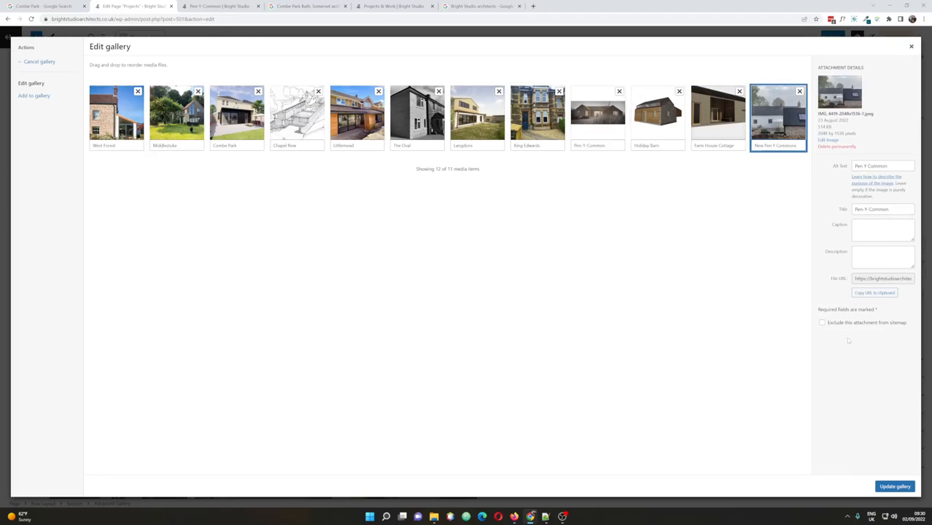
{"action": "left_click", "coordinate": [893, 486]}
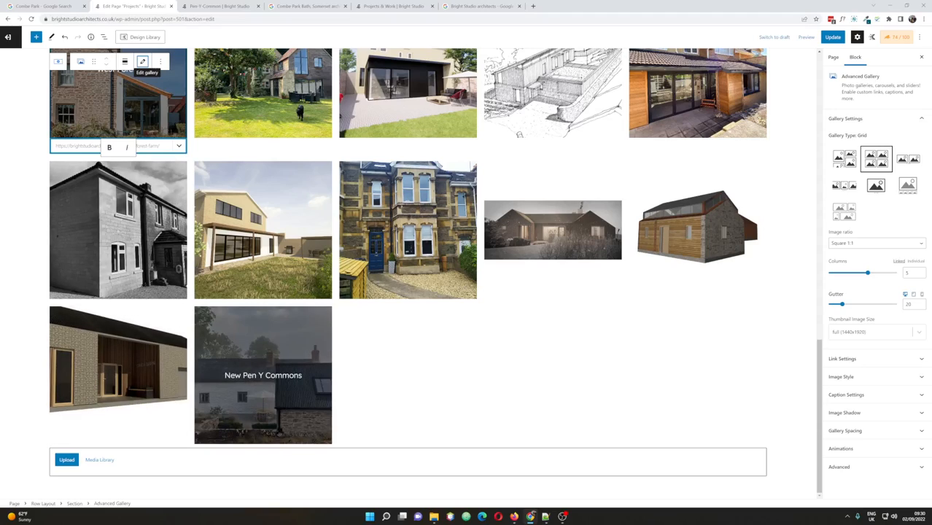
{"action": "left_click", "coordinate": [226, 375]}
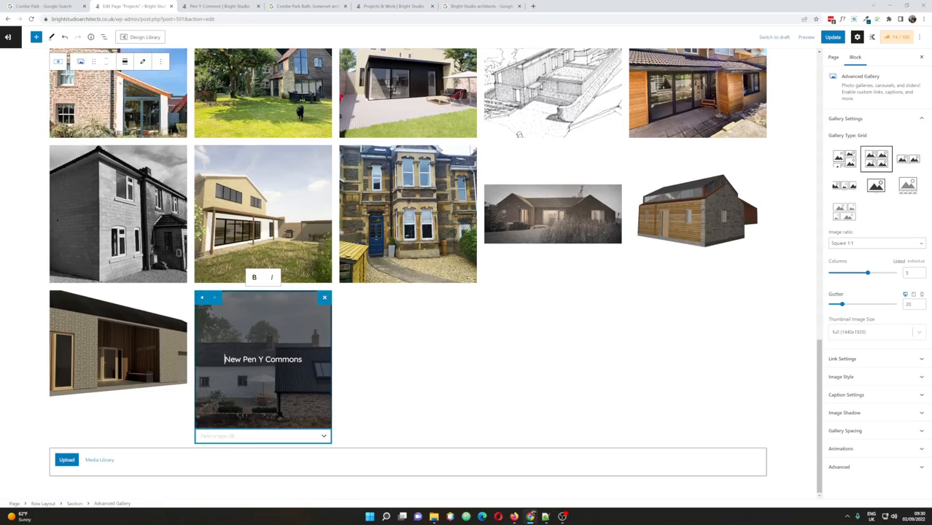
{"action": "type", "text": "https://brightstudioarchitects.co.uk/pen-y-common/"}
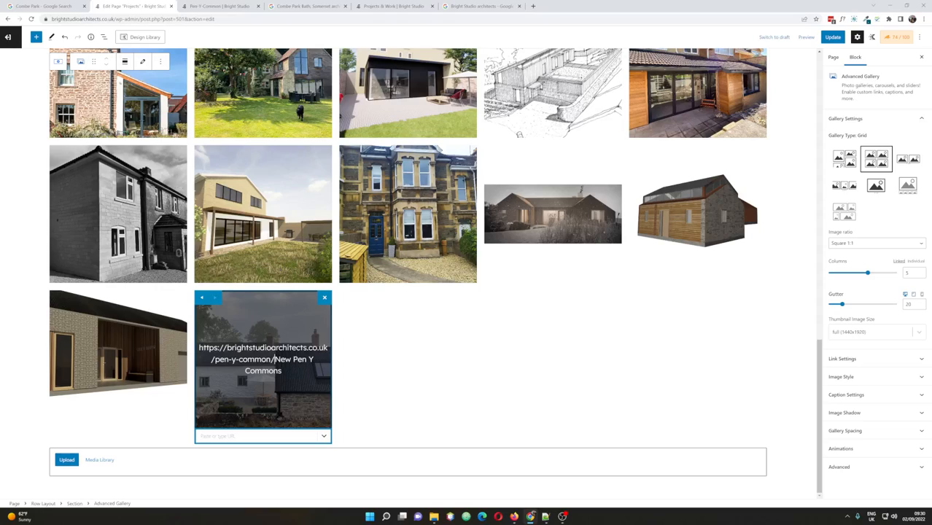
{"action": "key", "text": "ctrl+z"}
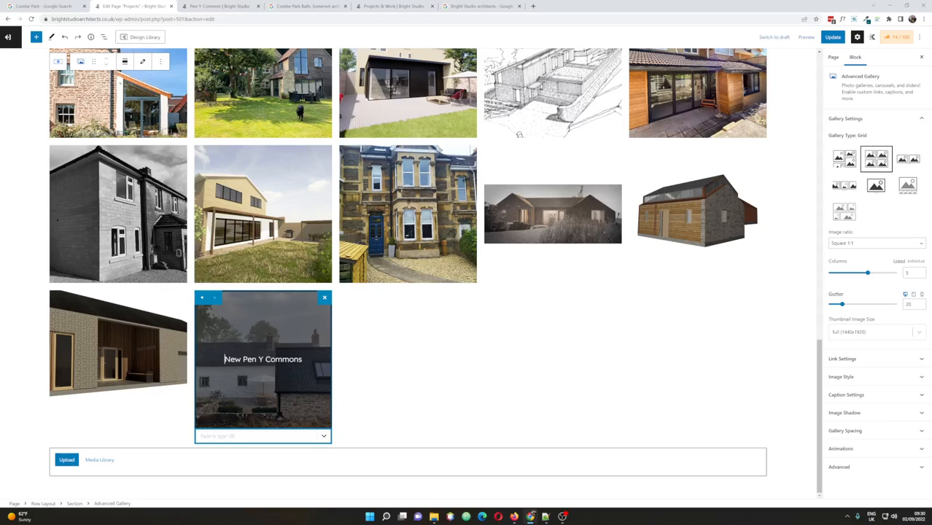
{"action": "type", "text": "https://brightstudioarchitects.co.uk/pen-y-common/"}
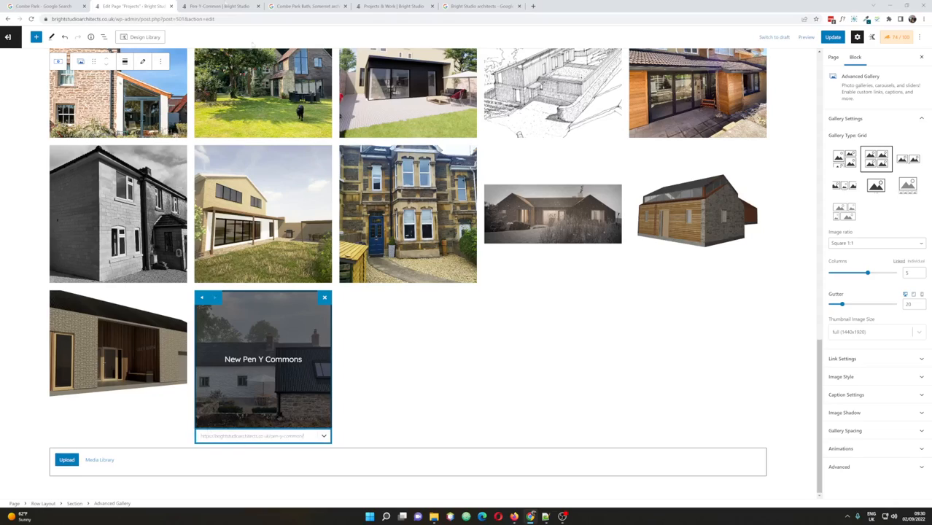
{"action": "left_click", "coordinate": [833, 38]}
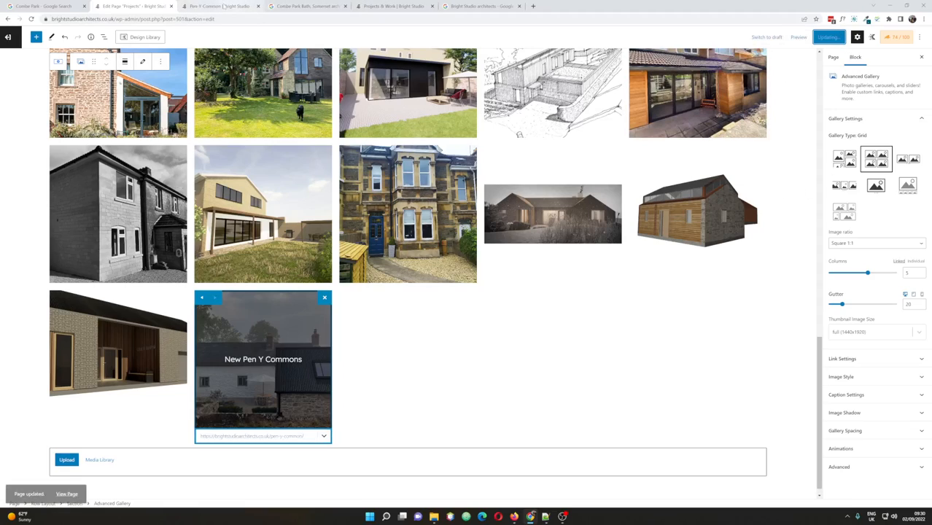
Step: Open the live site's Work page and check the New Pen Y Commons image at the end of the project grid
{"action": "left_click", "coordinate": [223, 6]}
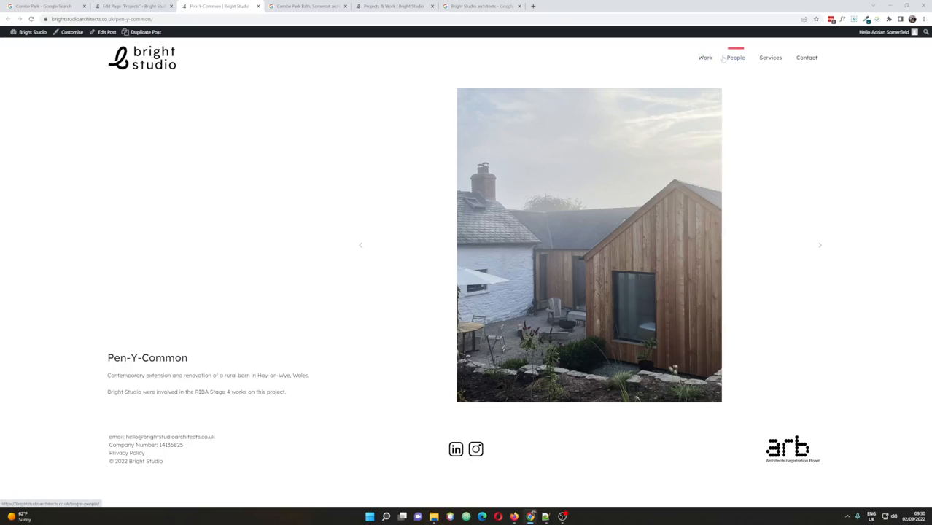
{"action": "left_click", "coordinate": [43, 32]}
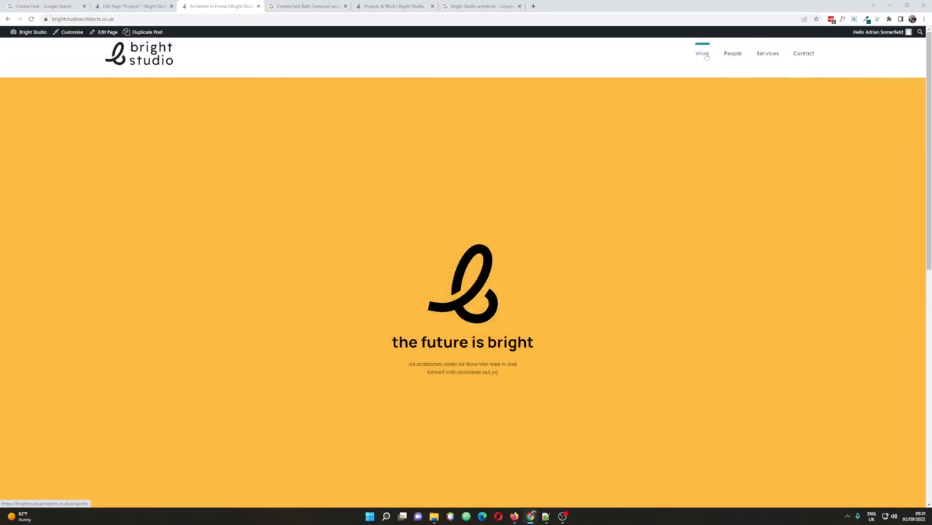
{"action": "left_click", "coordinate": [703, 54]}
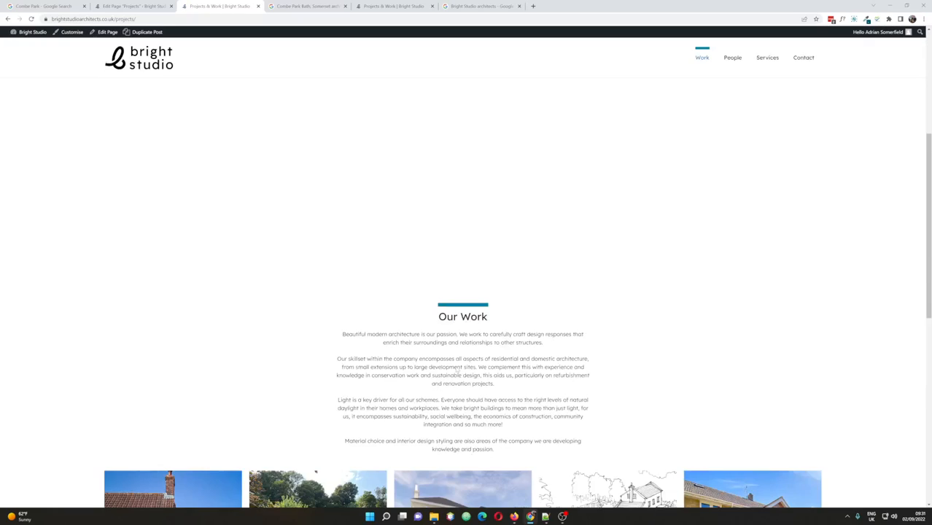
{"action": "scroll", "coordinate": [458, 372], "scroll_direction": "down", "scroll_amount": 5}
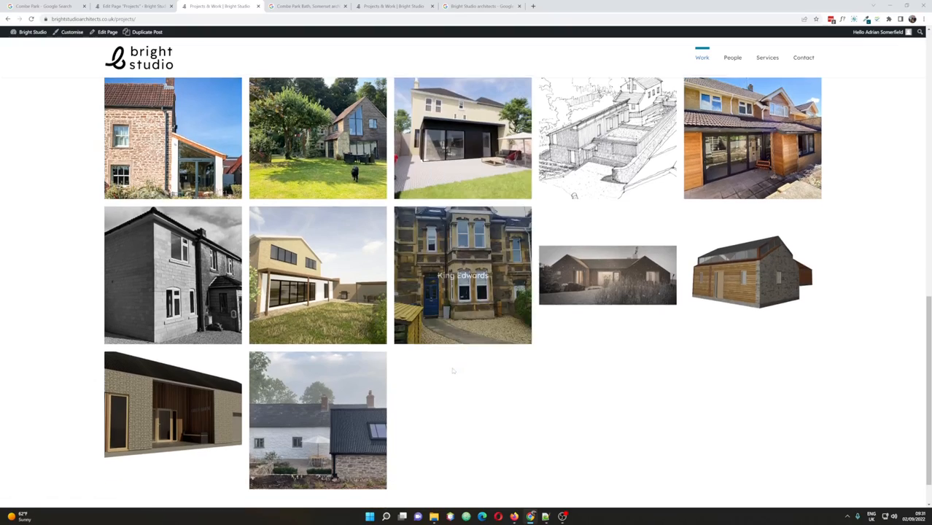
{"action": "scroll", "coordinate": [452, 371], "scroll_direction": "down", "scroll_amount": 1}
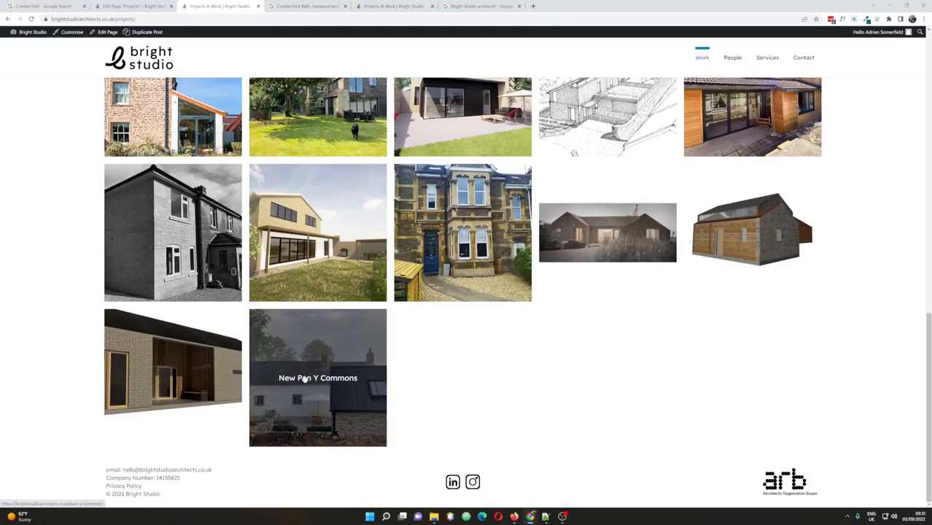